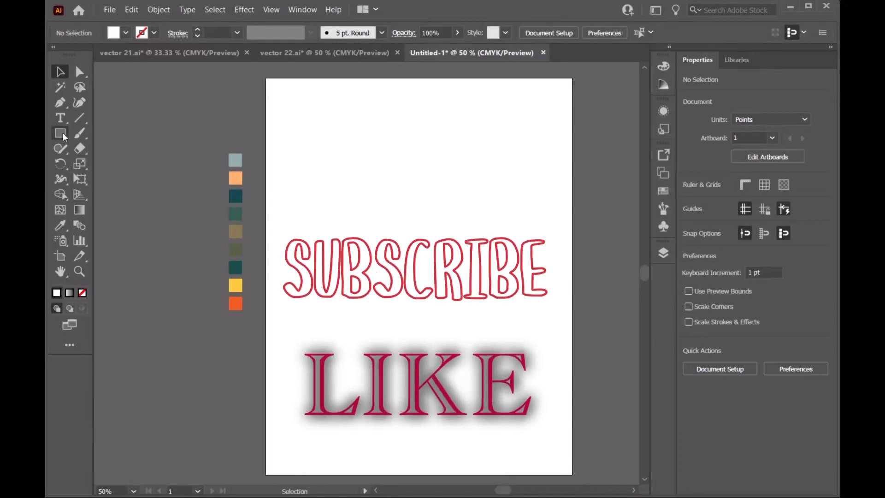
- Draw a rectangle covering the artboard's top half and give it a gradient fill
key(m)
mouse_move(266, 79)
mouse_down()
mouse_move(574, 312)
mouse_move(572, 292)
mouse_up()
key(period)
- Set the gradient stops to the blue-grey and light orange palette swatches with the Eyedropper
double_click(537, 221)
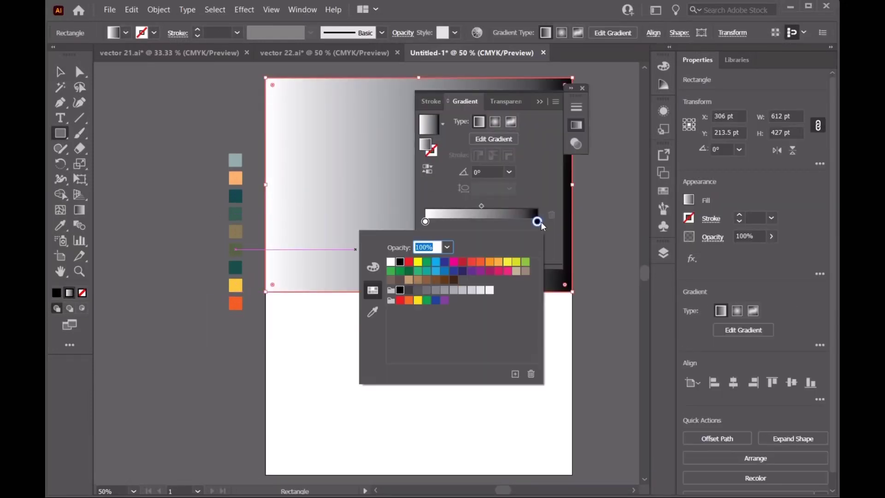
click(372, 314)
click(235, 160)
click(425, 221)
double_click(426, 222)
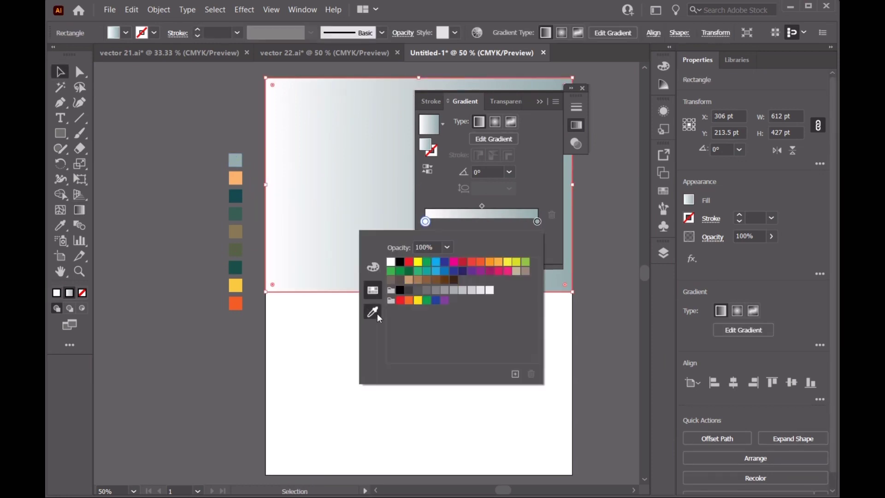
click(372, 312)
click(235, 178)
click(539, 101)
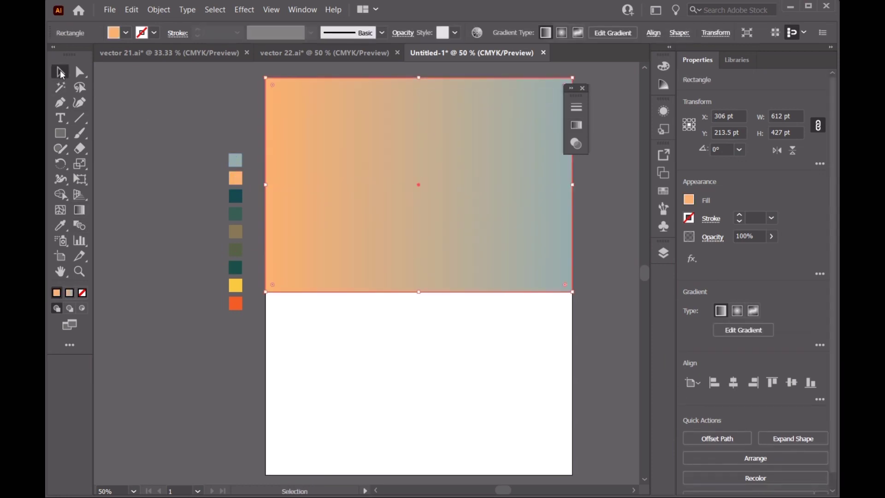
- Make the sky gradient run exactly vertical, blue-grey at top to orange at bottom
click(79, 210)
mouse_move(443, 310)
mouse_down()
mouse_move(443, 103)
mouse_move(454, 154)
mouse_move(445, 143)
mouse_up()
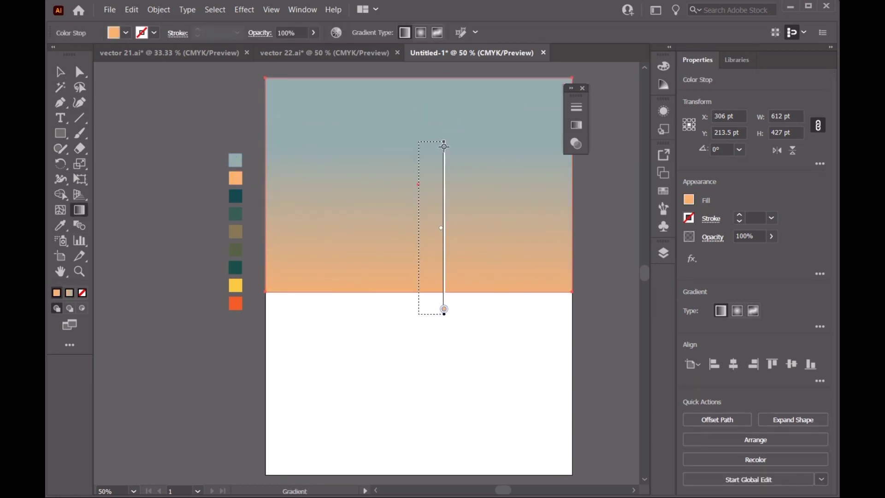
click(60, 72)
click(149, 132)
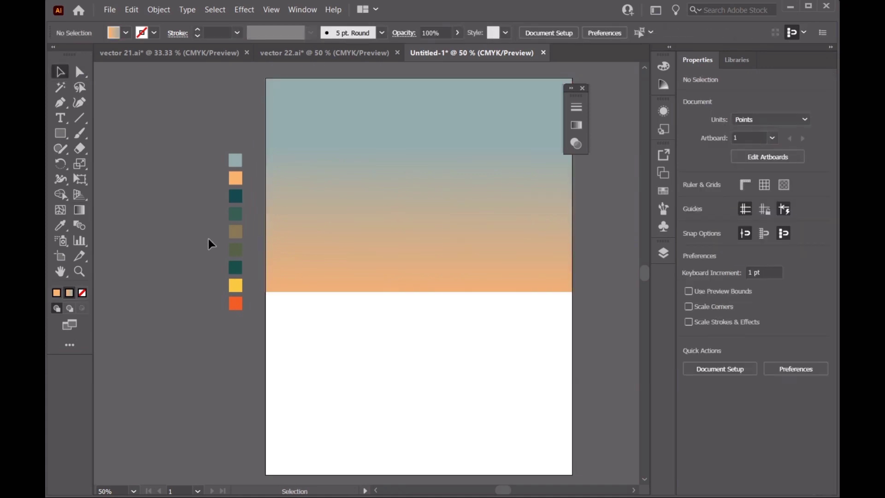
click(663, 253)
- Add Layer 3 and draw a full-width 612×130 pt band below the sky
click(612, 478)
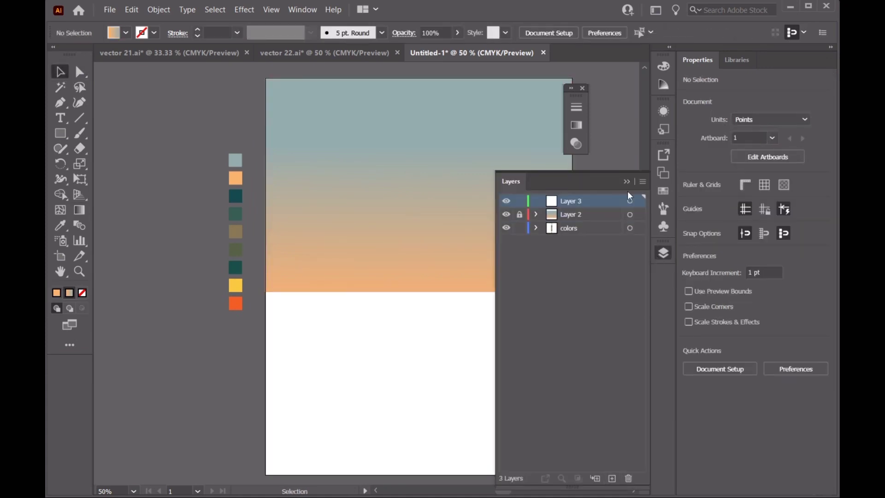
click(627, 181)
key(m)
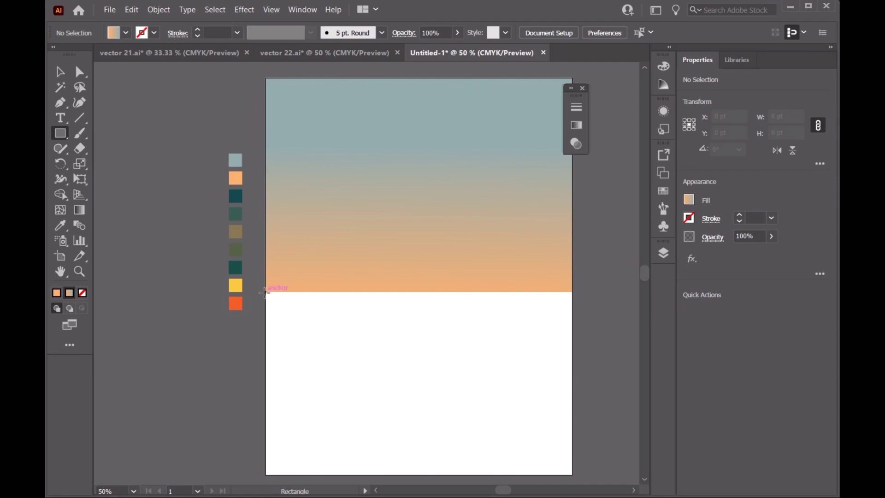
drag(265, 292, 571, 427)
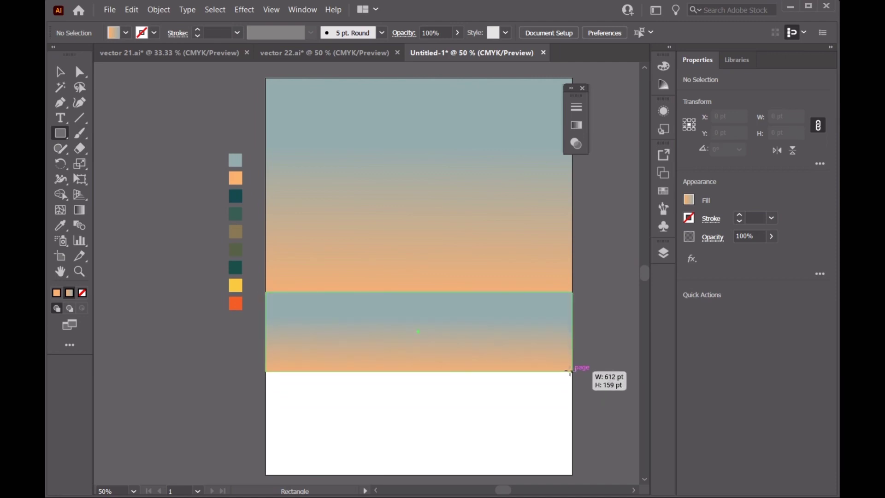
drag(571, 427, 572, 357)
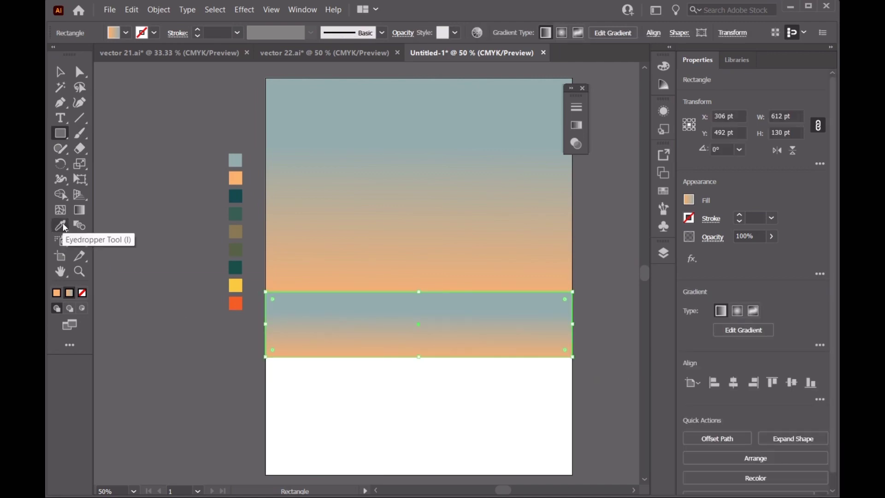
- Set the band's gradient stops to the dark teal and olive-brown swatches
click(79, 210)
key(ctrl+F9)
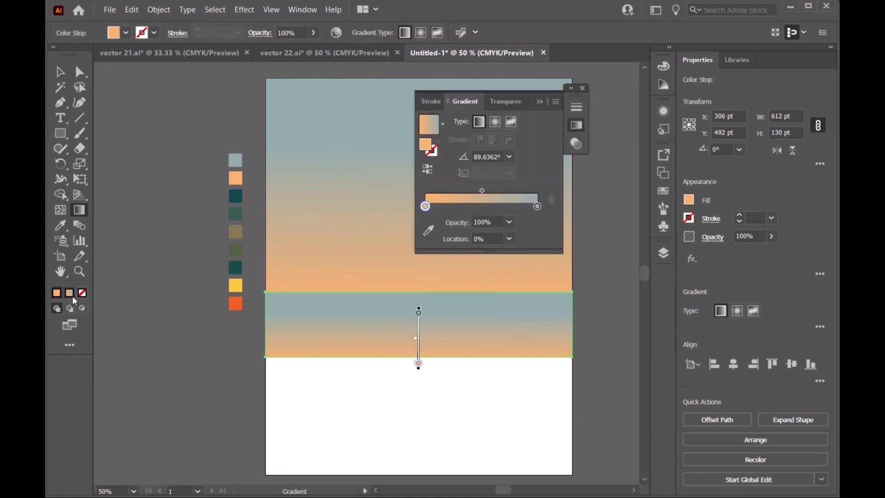
double_click(536, 207)
click(373, 296)
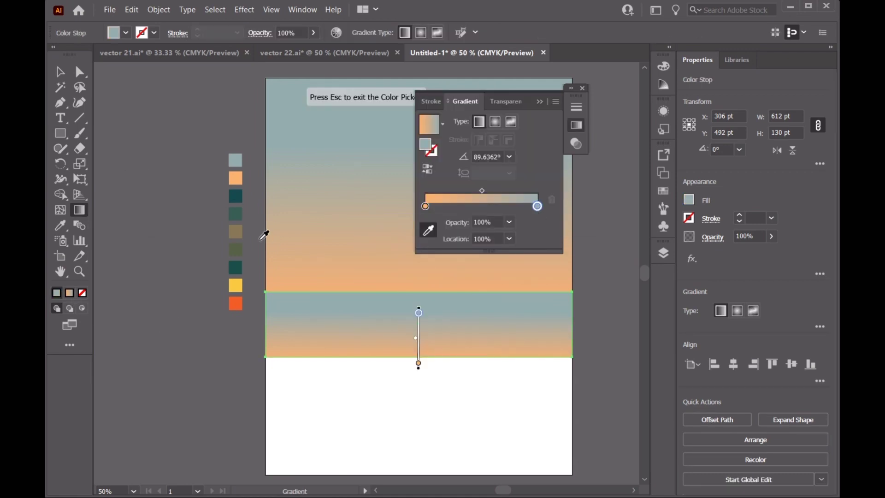
click(236, 213)
double_click(425, 206)
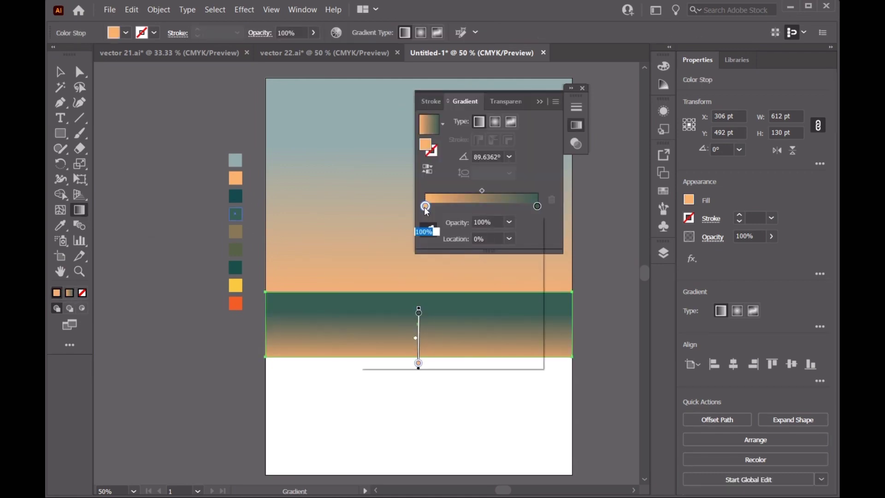
click(374, 296)
click(236, 231)
key(v)
- Make the band's gradient run vertically
key(g)
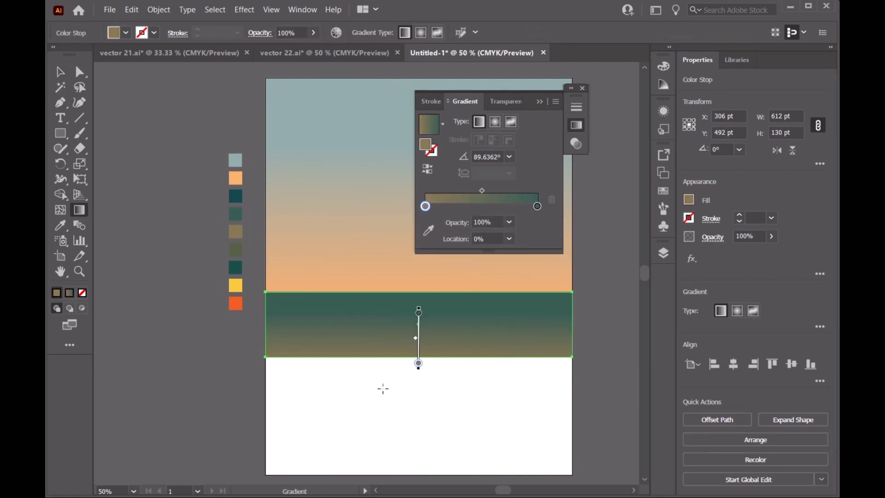
drag(384, 367, 389, 129)
scroll(389, 185, up, 5)
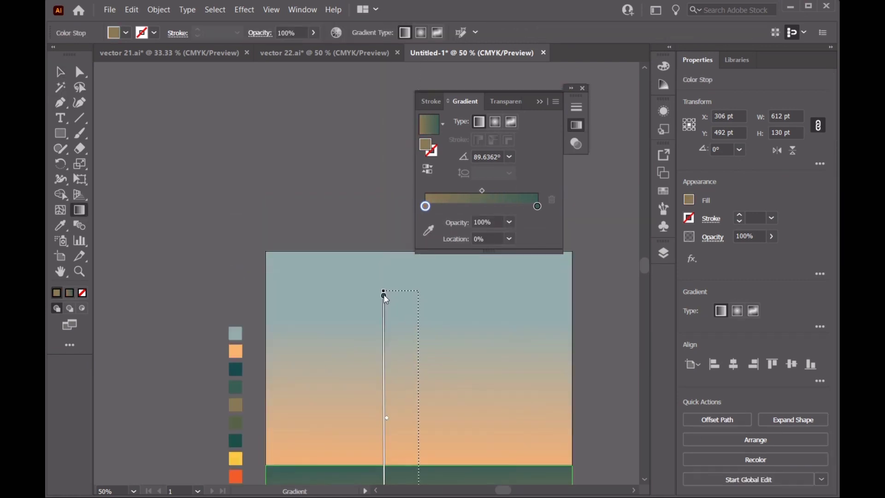
drag(385, 323, 417, 322)
scroll(648, 276, down, 5)
drag(339, 399, 341, 208)
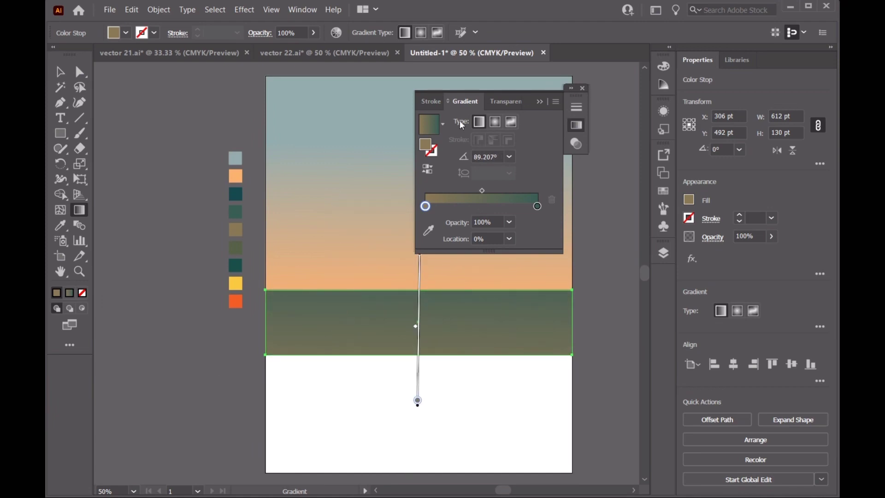
key(v)
click(138, 106)
click(583, 88)
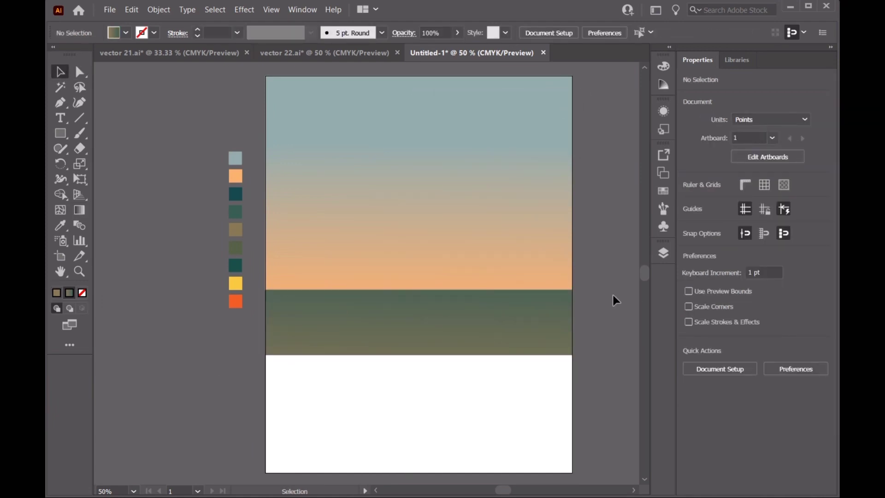
- Shorten the band's green-to-olive gradient, lock Layer 3 and add Layer 4
click(358, 332)
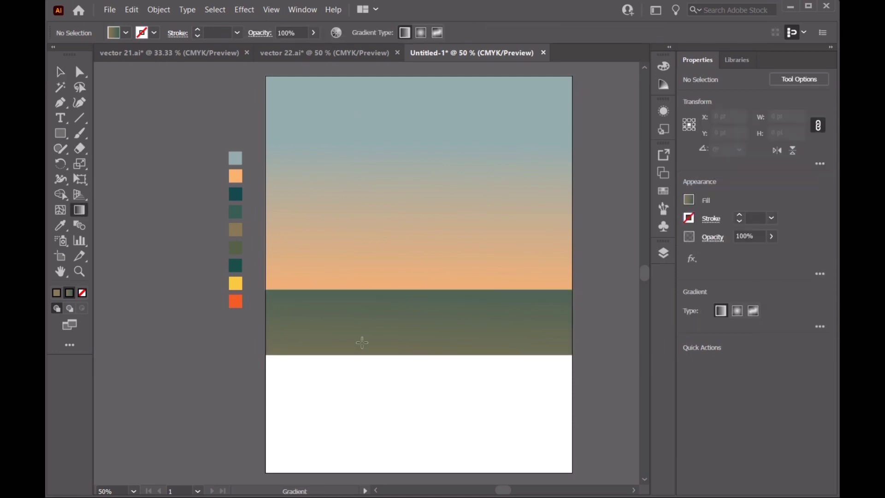
click(79, 209)
drag(351, 333, 349, 280)
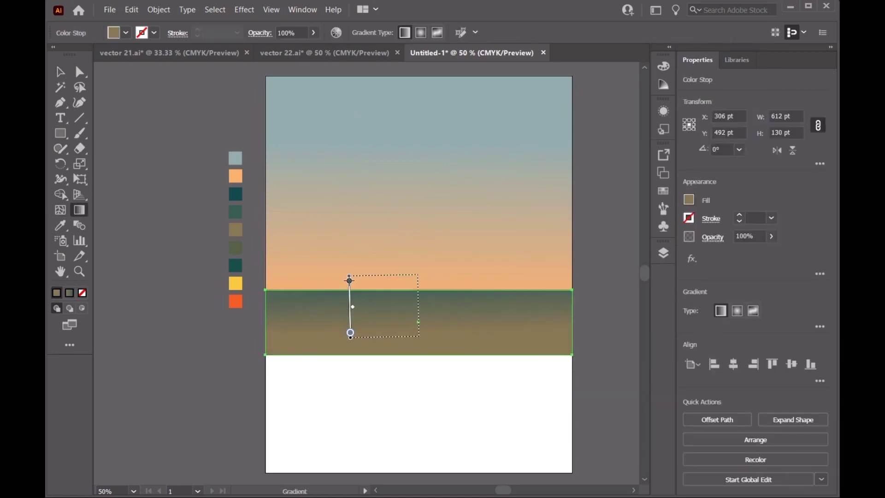
key(v)
click(162, 124)
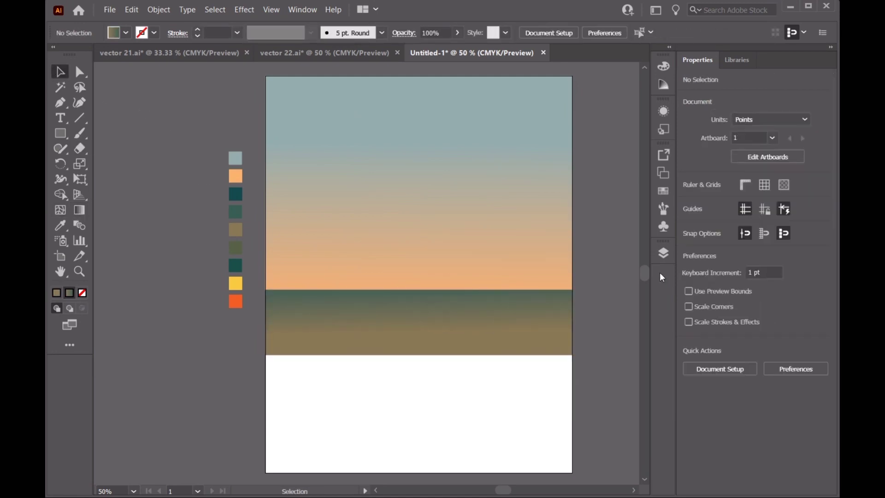
click(663, 253)
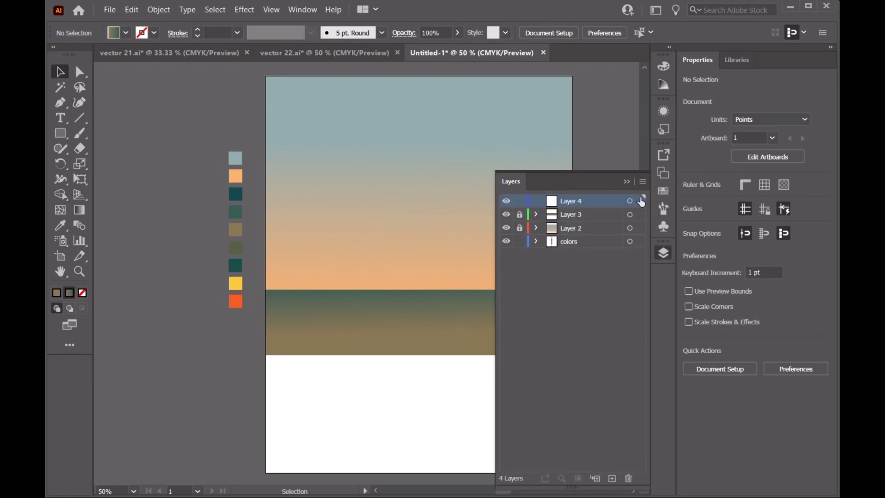
- Start the hill ridge with the Pen tool at the left edge, placing the first peak and valley
click(625, 180)
key(p)
click(241, 272)
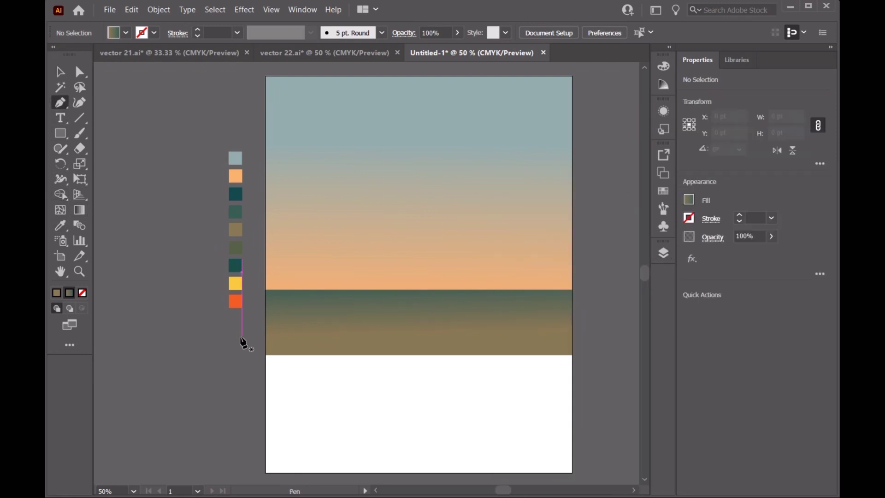
click(266, 267)
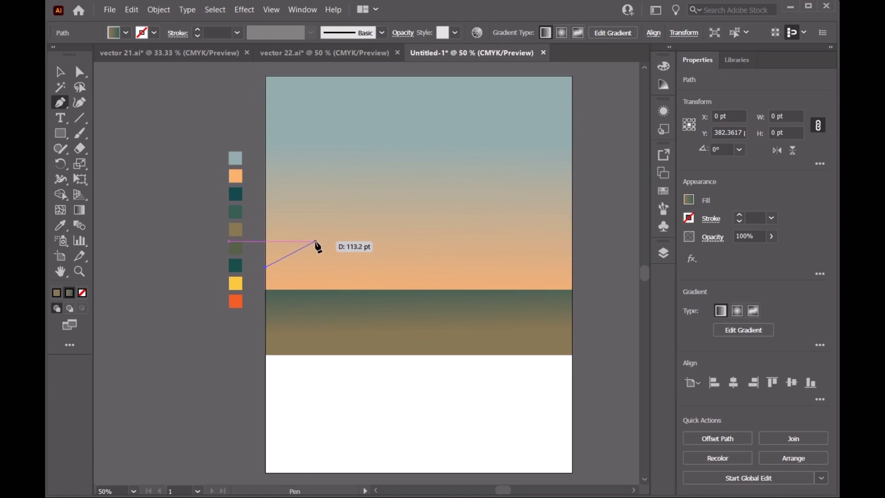
click(318, 239)
click(364, 265)
click(402, 244)
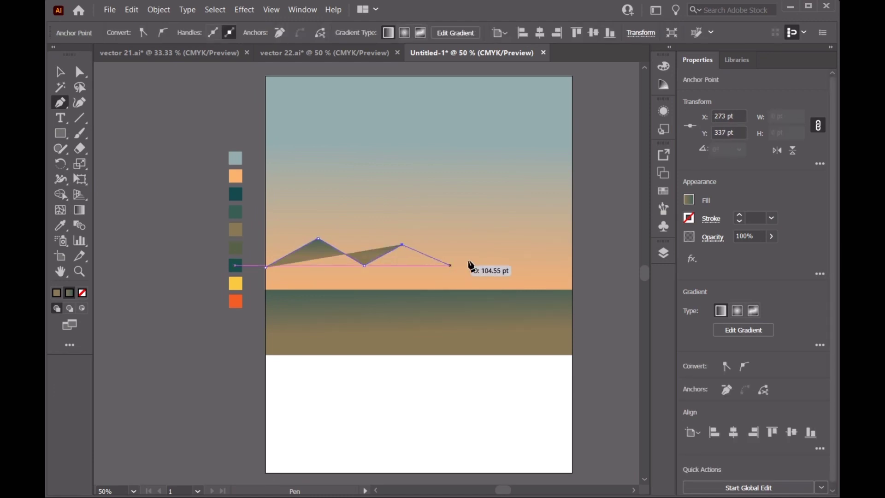
key(ctrl+z)
- Finish the ridge to the right edge, close the hill shape and fill it dark teal
click(448, 239)
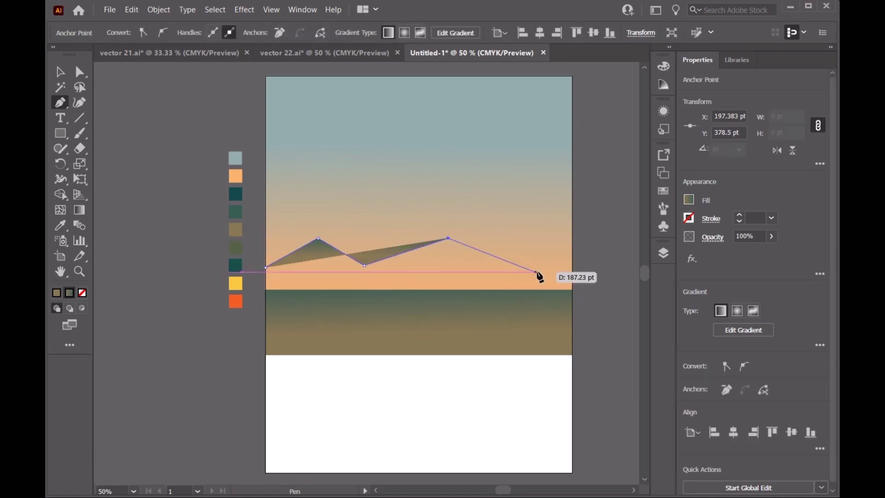
click(513, 254)
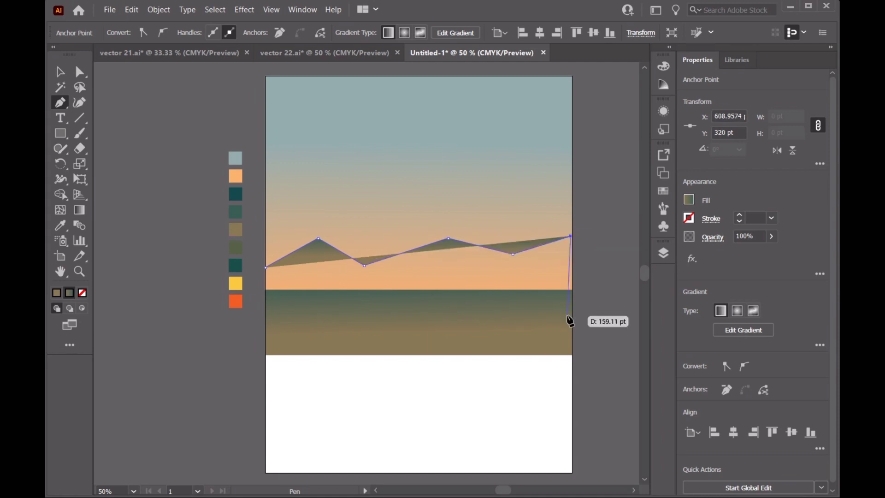
click(572, 234)
click(572, 290)
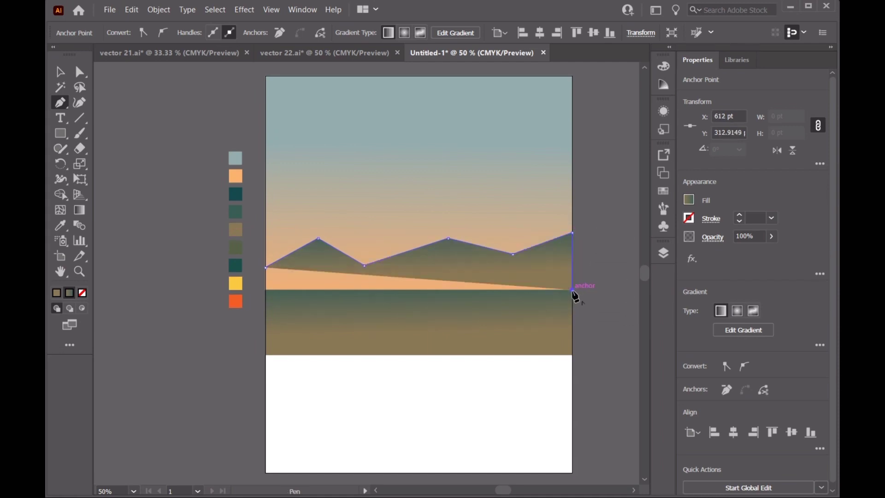
click(266, 290)
click(266, 267)
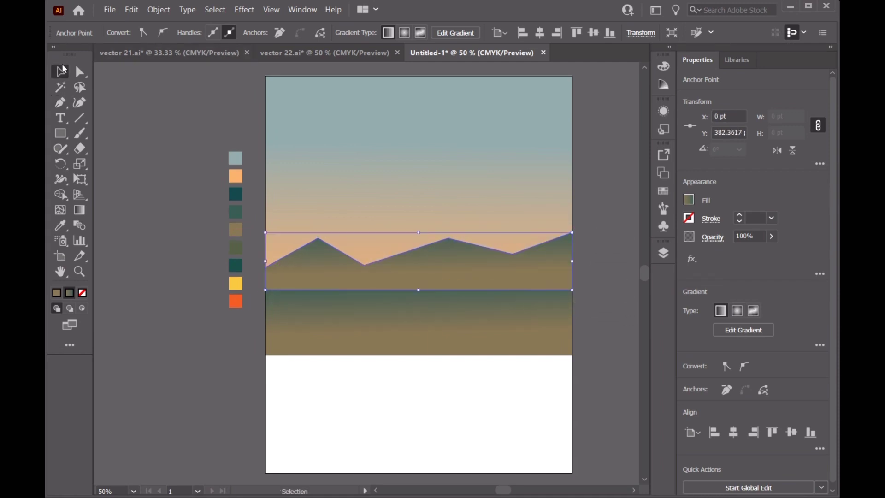
click(235, 193)
- Round the first peak with the Curvature tool and reshape the valley and first hilltop
click(81, 109)
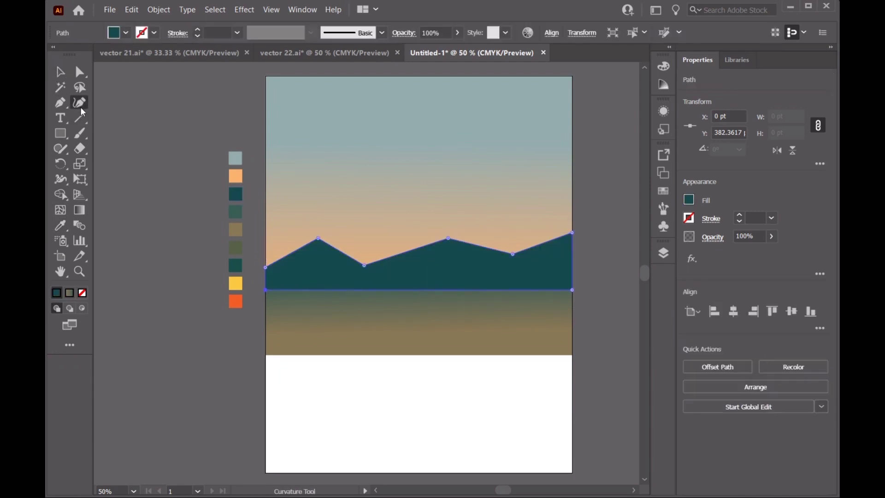
double_click(318, 239)
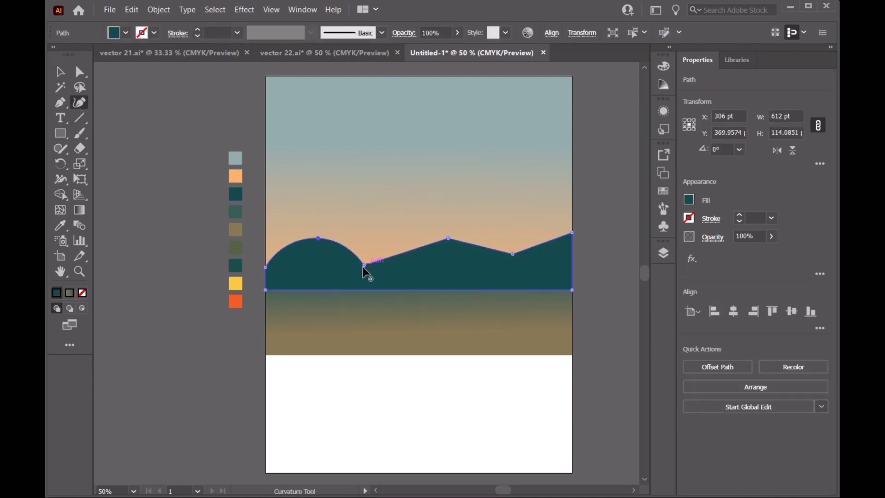
drag(398, 263, 412, 261)
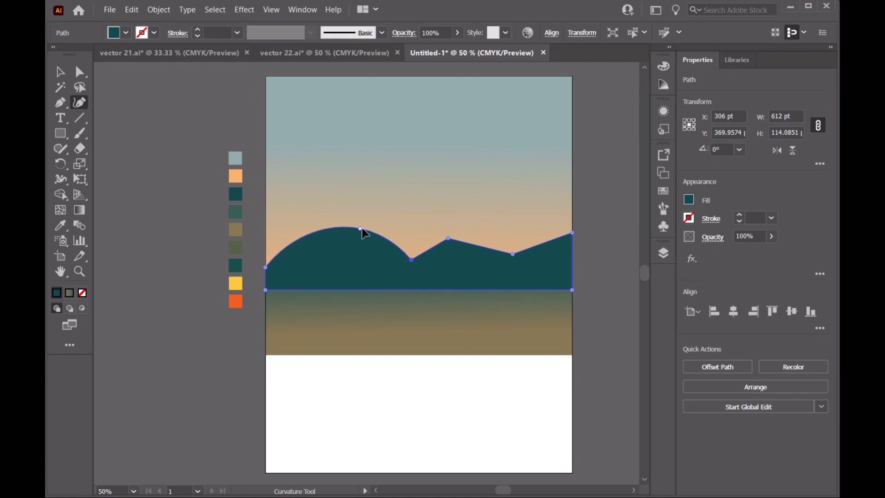
drag(361, 228, 397, 234)
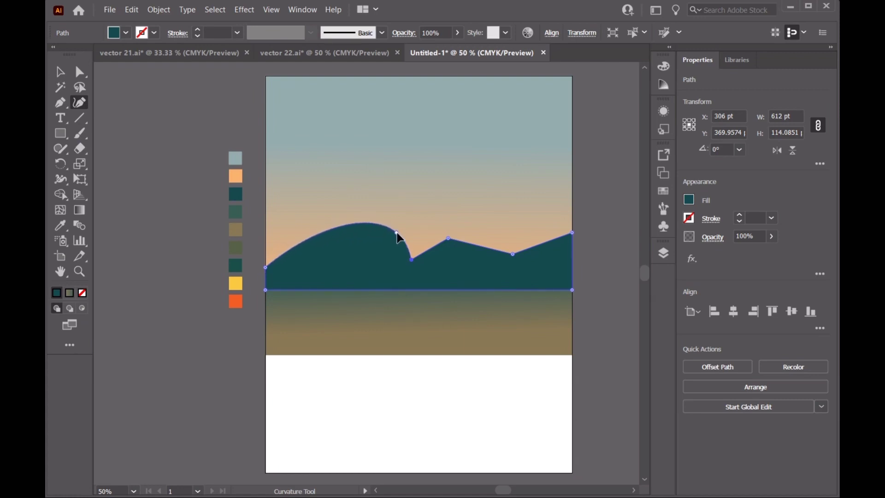
- Smooth the second peak into a rounded hump and curve the right slope into a gentle dip
double_click(448, 238)
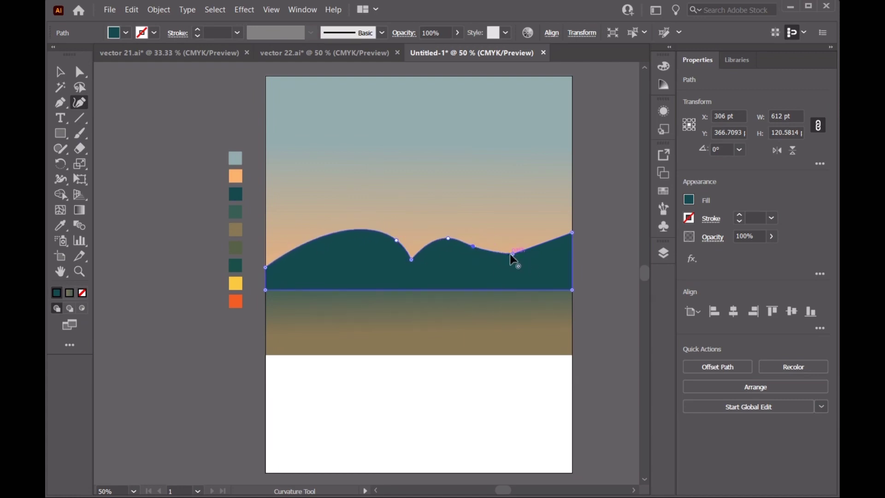
drag(510, 254, 460, 252)
click(60, 72)
click(166, 105)
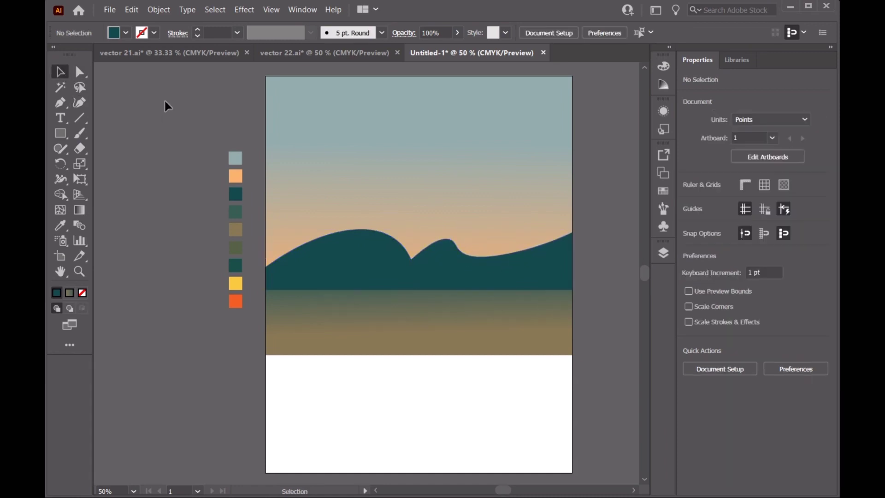
- Draw a 510×510 pt sun circle with the Ellipse tool and move it up behind the hills
click(663, 253)
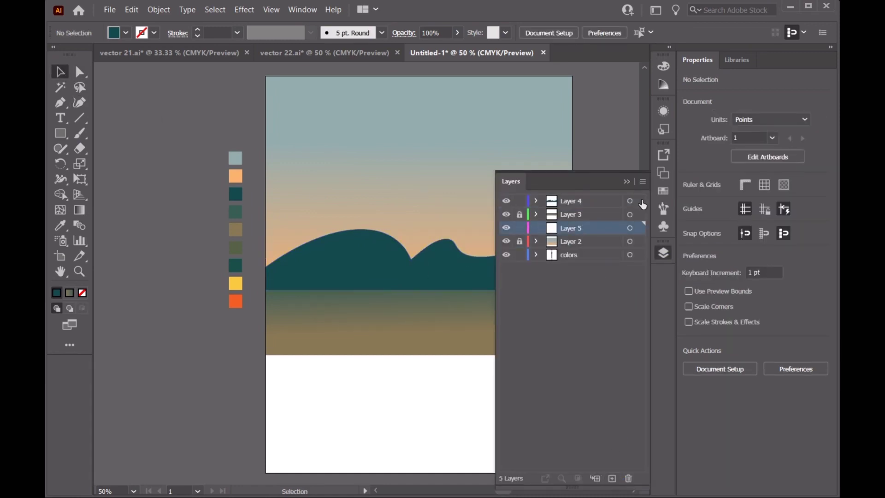
click(663, 253)
right_click(60, 133)
click(106, 163)
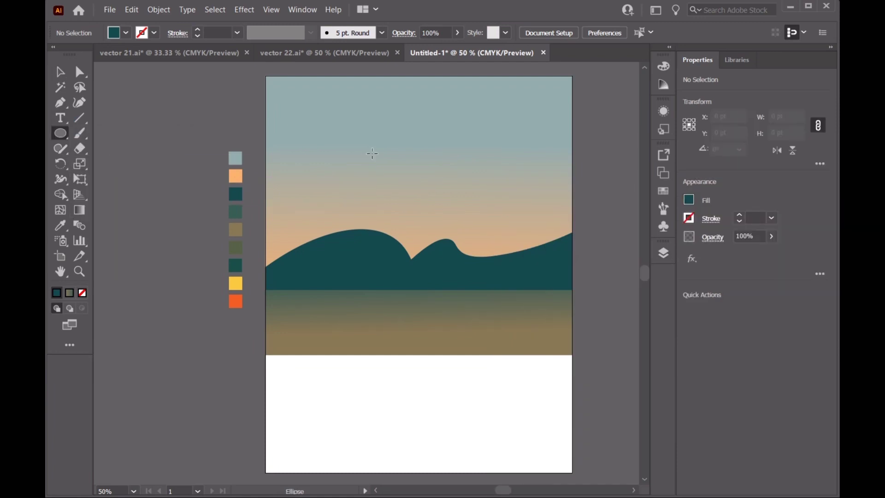
mouse_move(344, 118)
mouse_down()
mouse_move(430, 173)
mouse_move(583, 325)
mouse_move(600, 373)
mouse_up()
key(v)
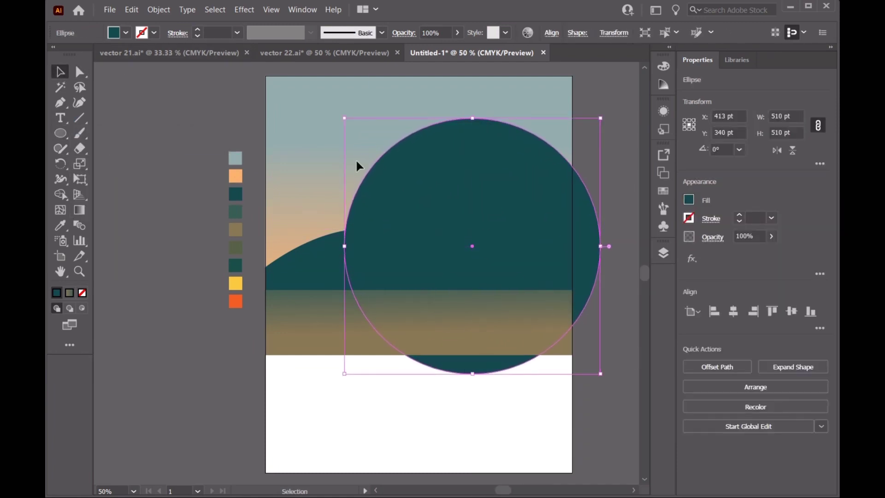
drag(421, 182, 373, 159)
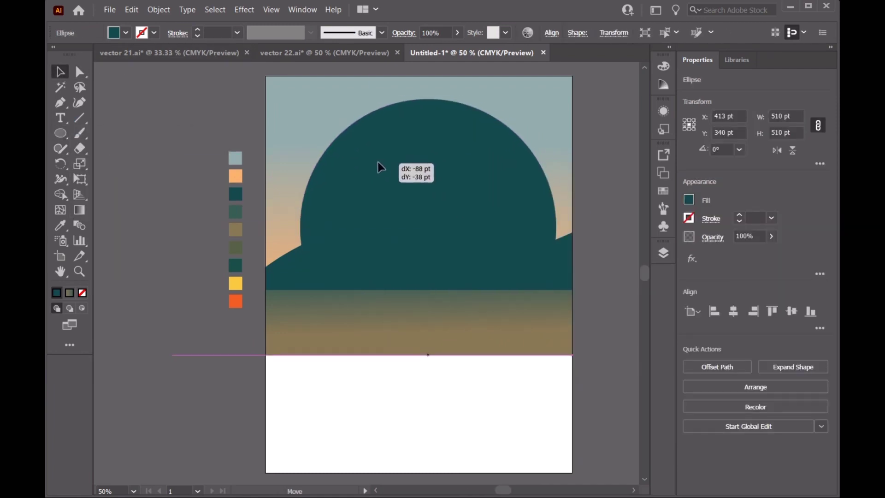
- Fill the sun with a gradient whose stops are yellow and orange
click(69, 293)
double_click(537, 206)
click(428, 230)
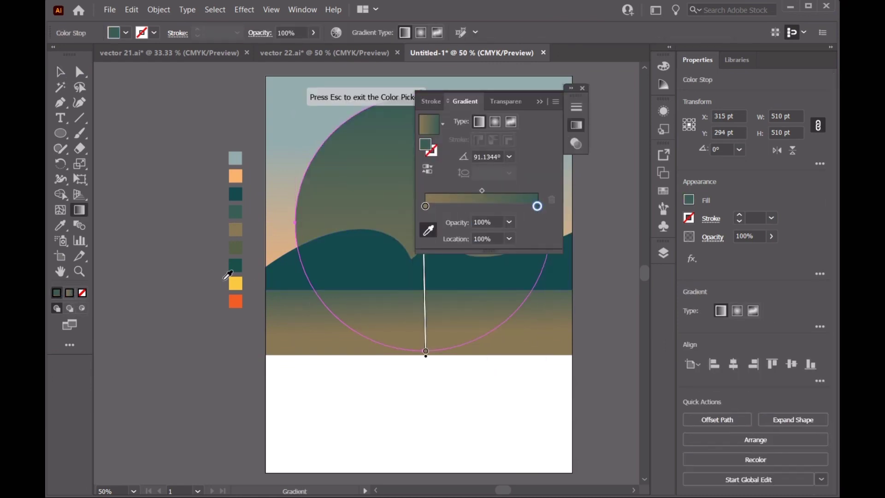
click(236, 283)
double_click(425, 206)
click(369, 296)
click(235, 301)
key(Escape)
key(v)
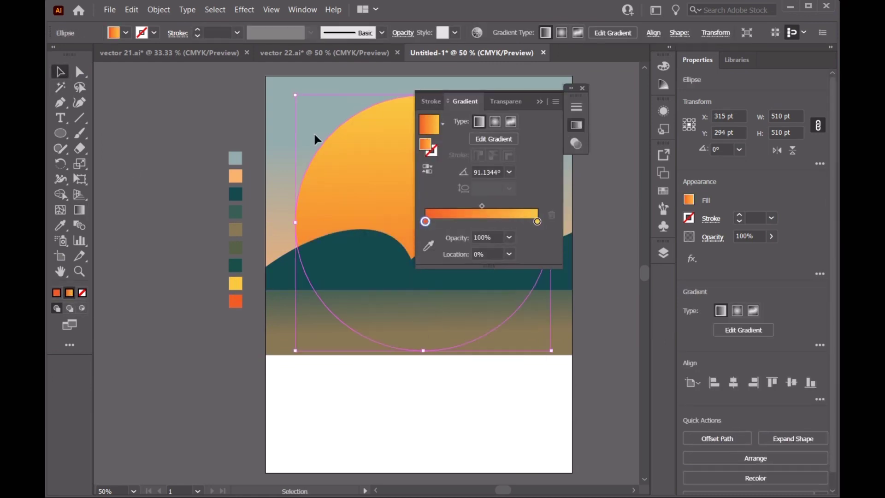
click(576, 125)
click(164, 84)
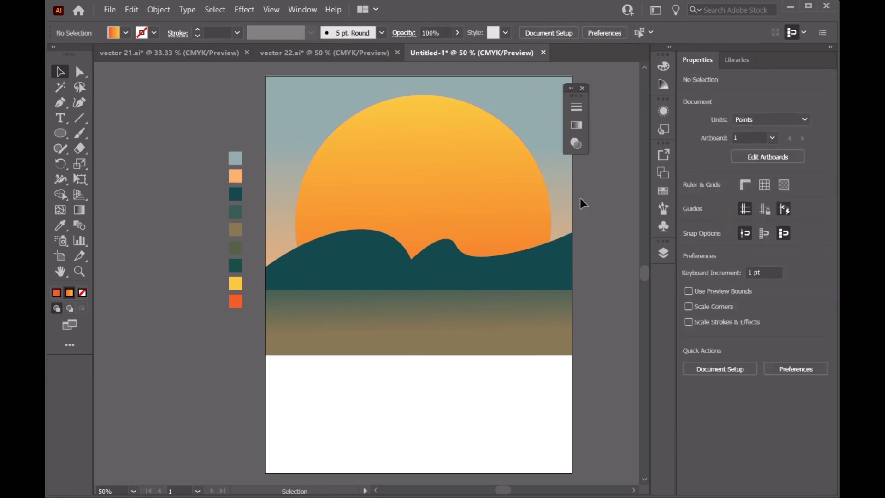
click(663, 252)
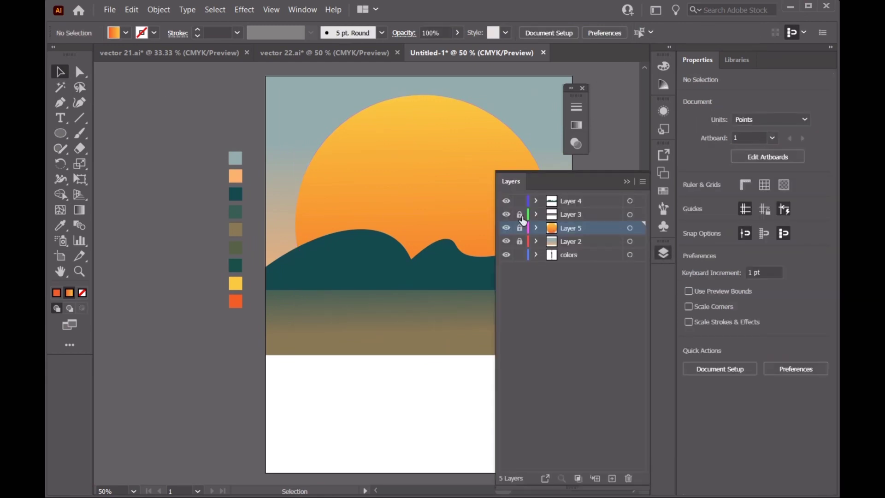
- Add a new Layer 6 above Layer 4
click(602, 206)
click(612, 478)
click(627, 182)
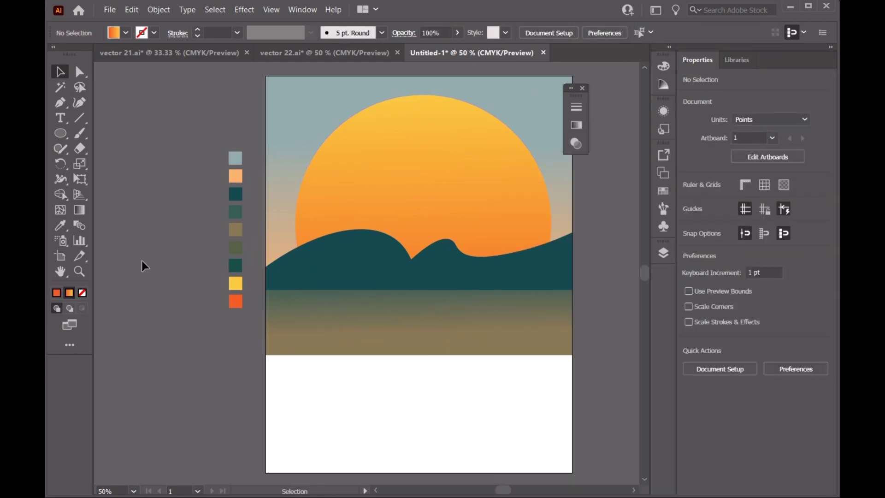
click(60, 104)
- Pen the foreground shape's jagged left edge and bottom curve around the reflection gap
mouse_move(273, 323)
mouse_down()
mouse_move(321, 393)
mouse_move(371, 431)
mouse_up()
click(282, 335)
click(369, 425)
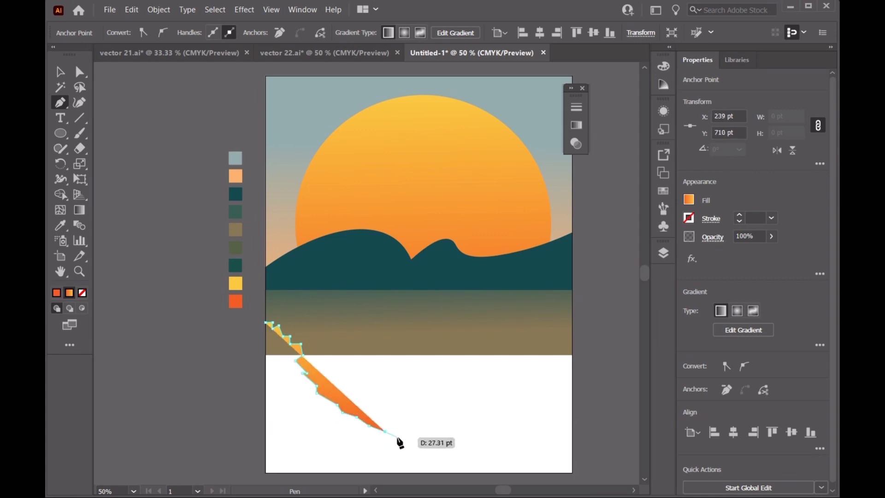
click(399, 435)
click(428, 438)
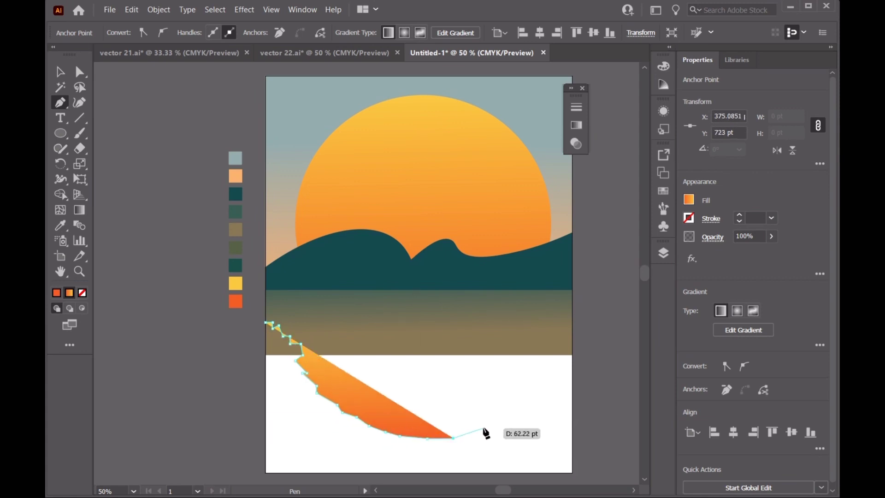
click(489, 432)
click(496, 417)
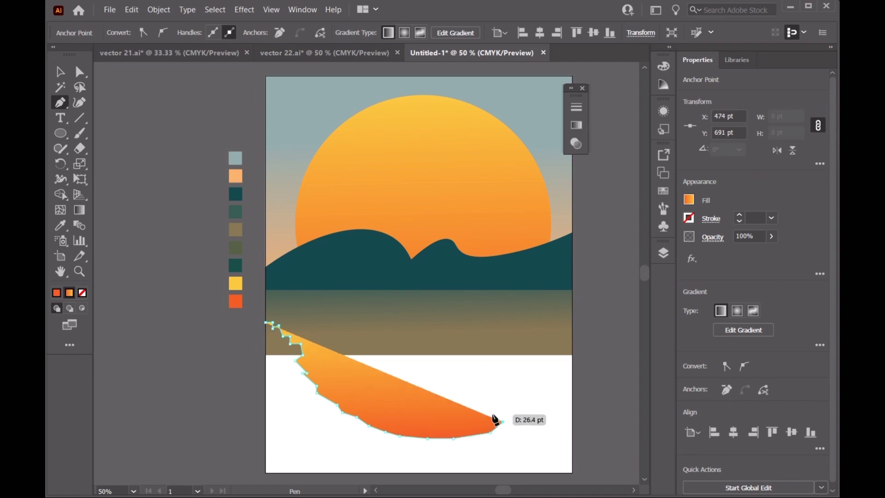
click(524, 409)
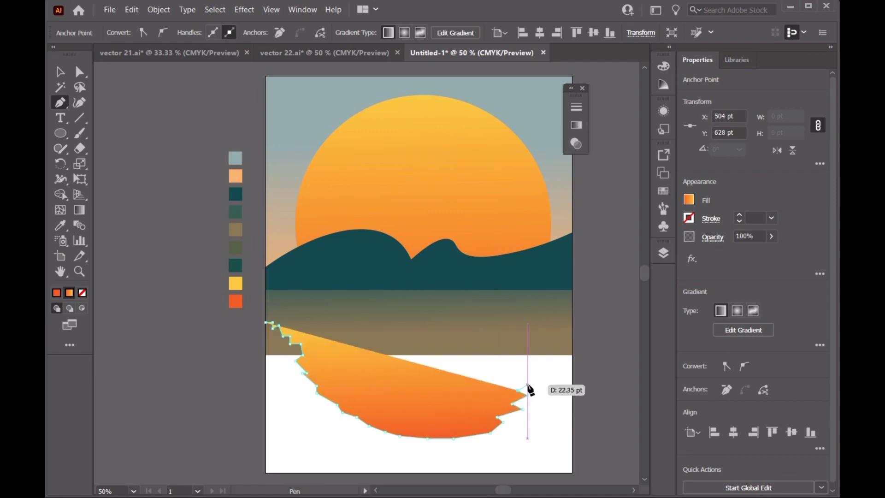
- Zigzag the right edge up to the page edge and close the shape via the bottom corners
click(518, 391)
click(528, 380)
click(533, 366)
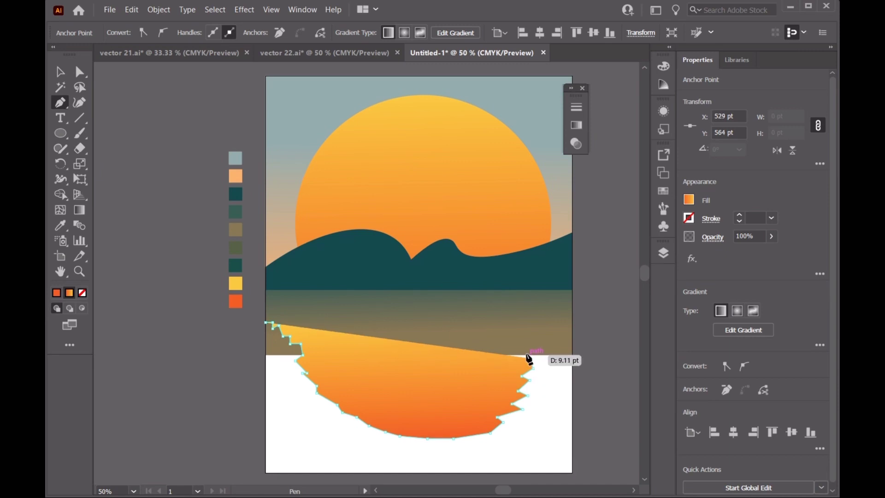
click(528, 353)
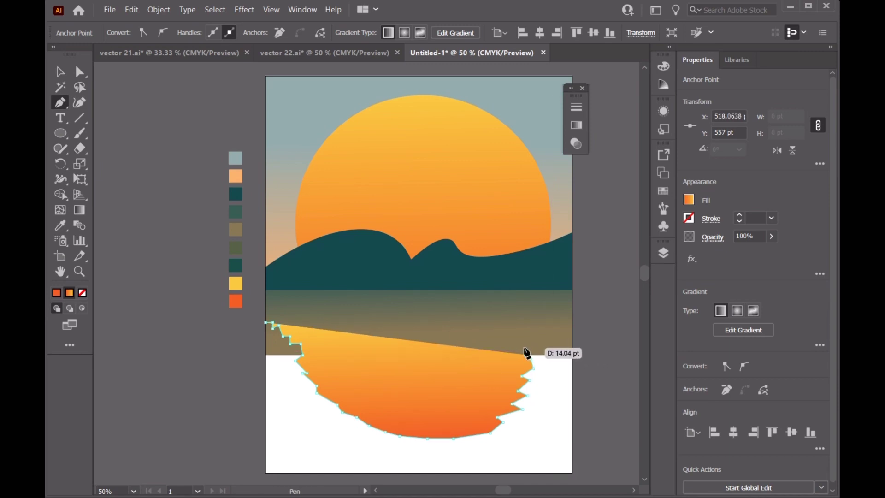
click(533, 349)
click(551, 351)
click(558, 345)
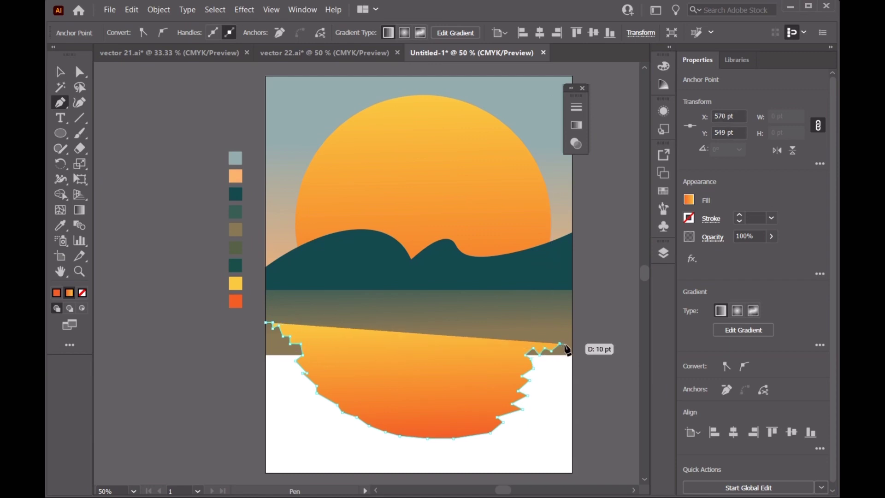
click(572, 341)
click(572, 472)
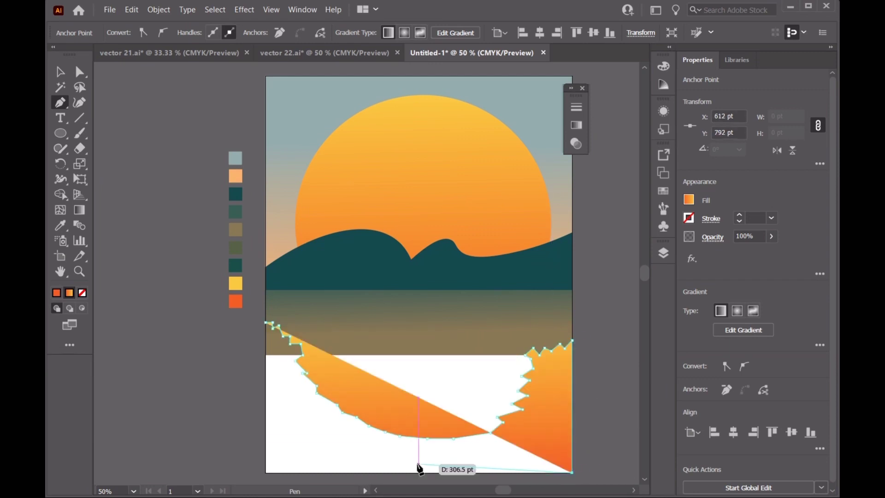
click(266, 471)
click(266, 322)
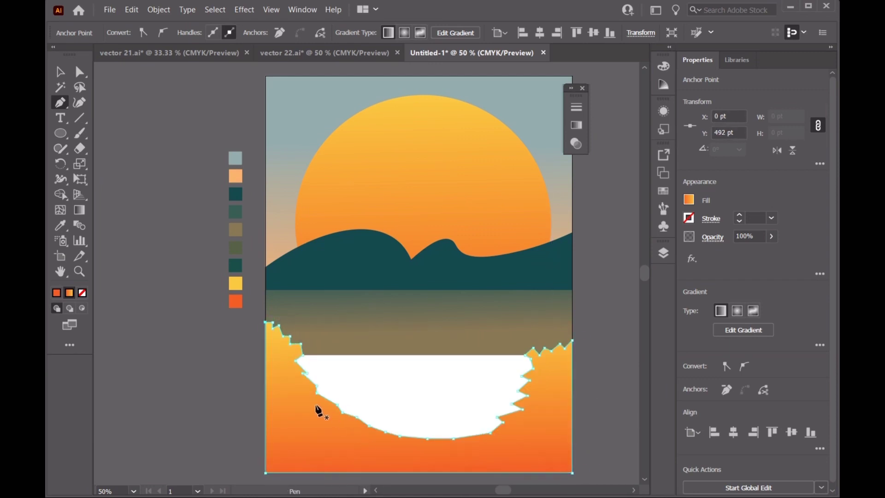
- Give the foreground shape a gradient with dark olive and dark teal stops
click(80, 210)
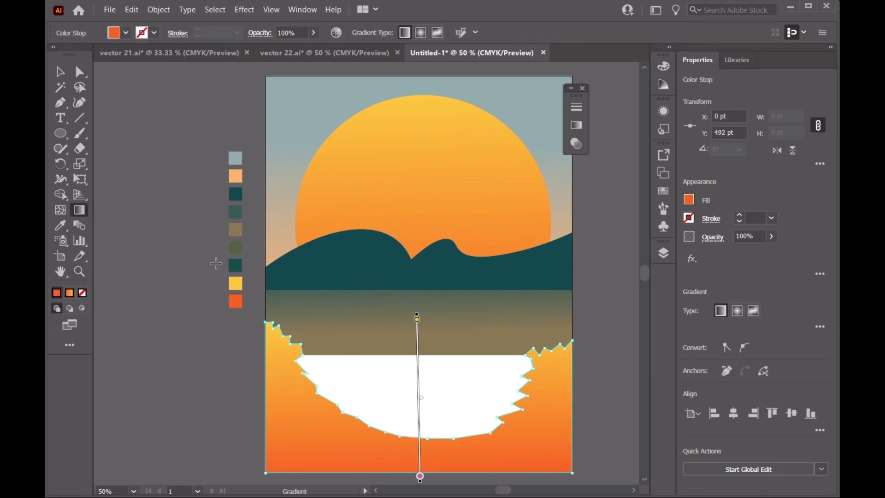
double_click(79, 209)
double_click(537, 205)
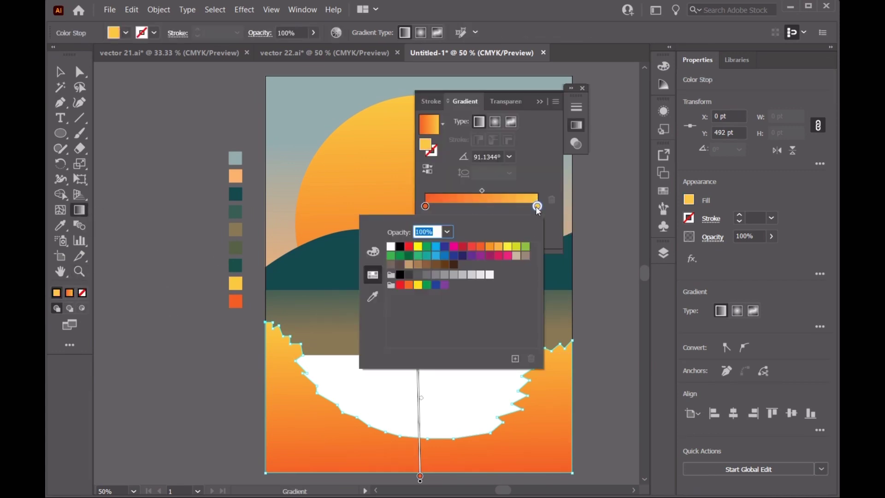
click(372, 296)
click(235, 247)
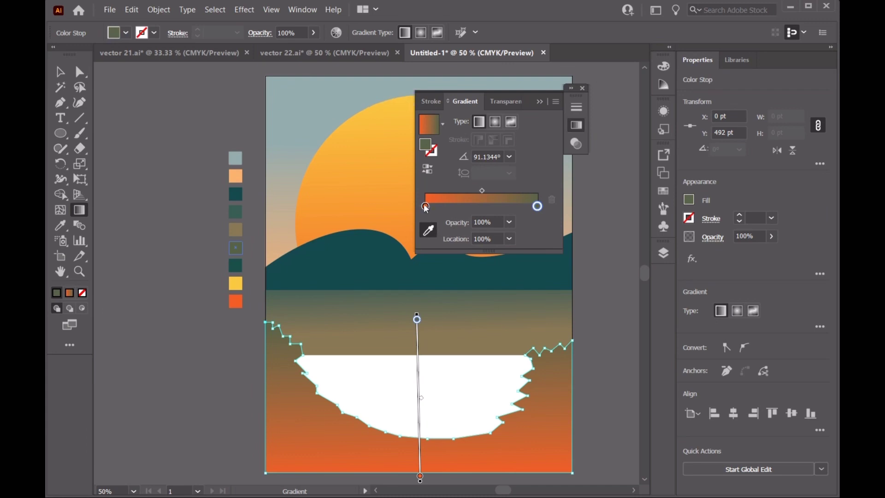
key(Escape)
click(372, 296)
click(236, 265)
key(Escape)
key(v)
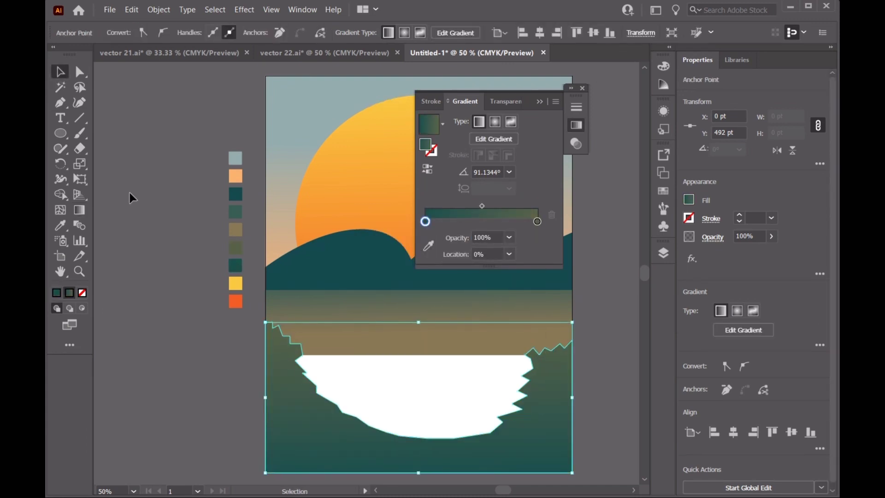
click(147, 217)
click(663, 252)
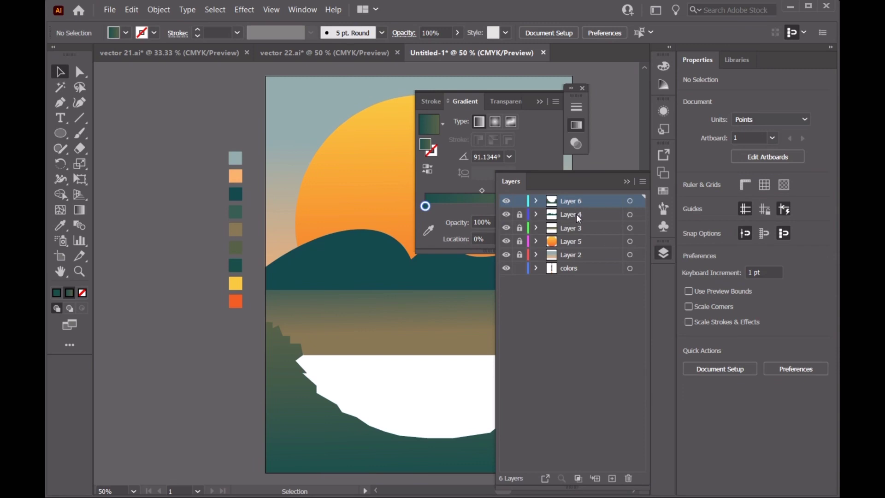
- Add a new layer above Layer 4 for the treeline shape
click(569, 214)
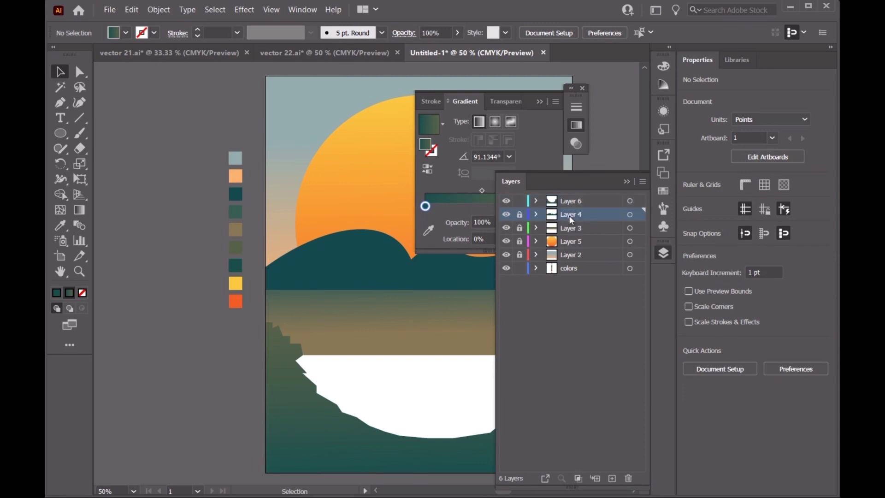
click(613, 478)
click(630, 181)
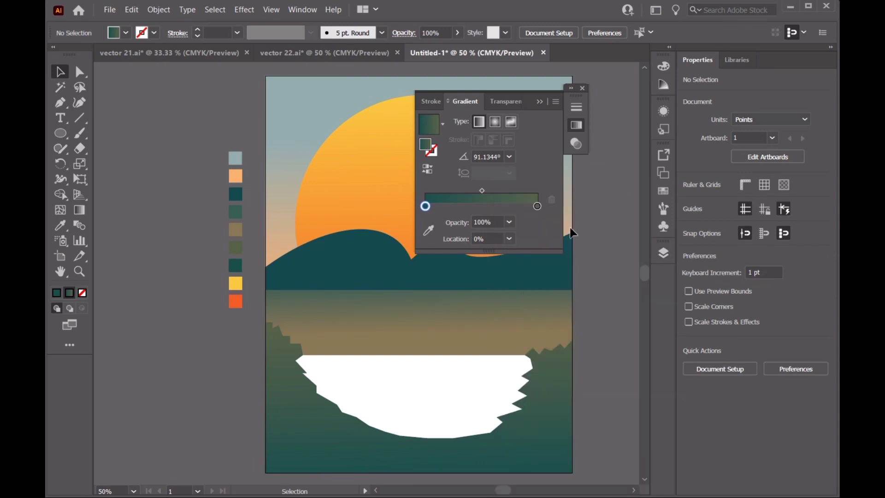
click(539, 100)
click(65, 105)
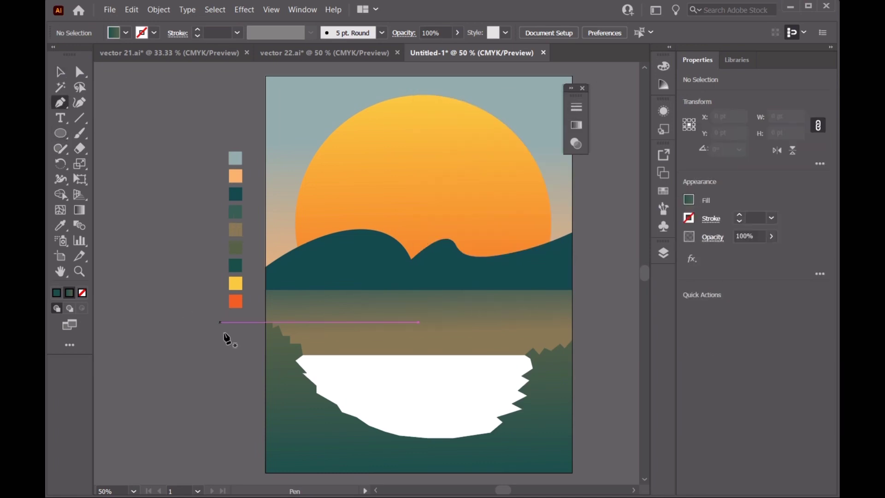
key(F7)
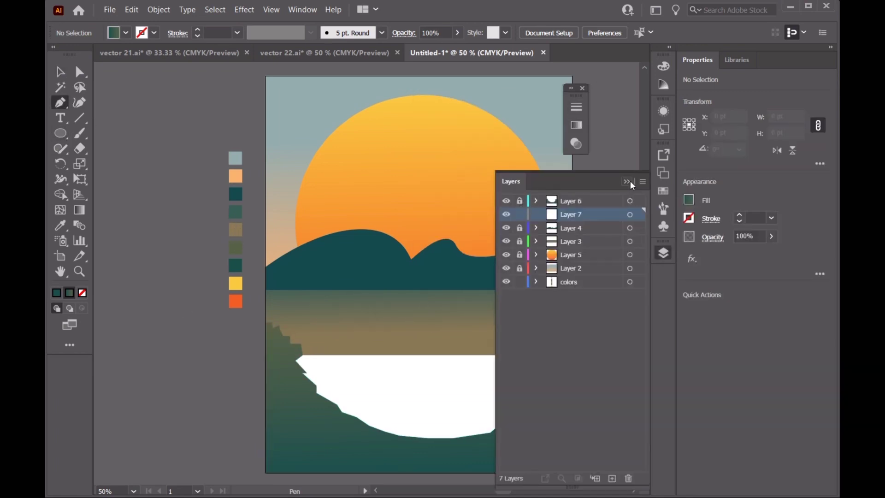
click(629, 183)
- With the Pen, trace the left half of the jagged peaks above the white reflection
click(305, 355)
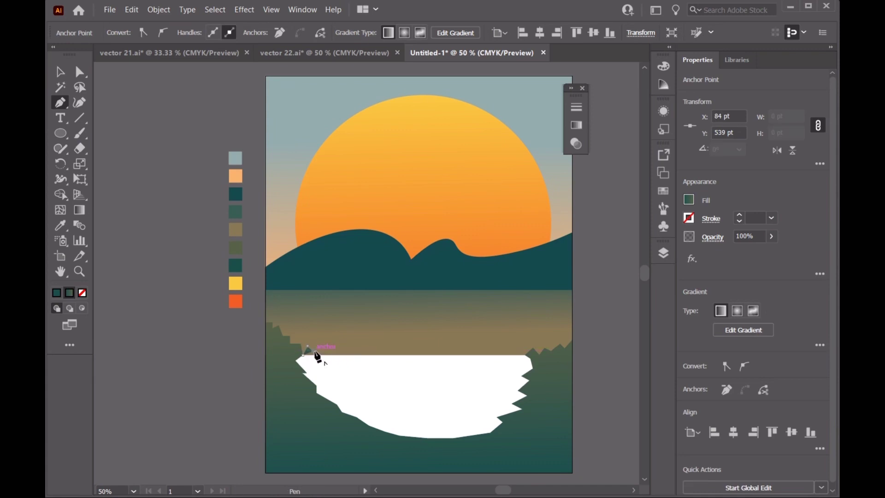
click(318, 344)
click(334, 354)
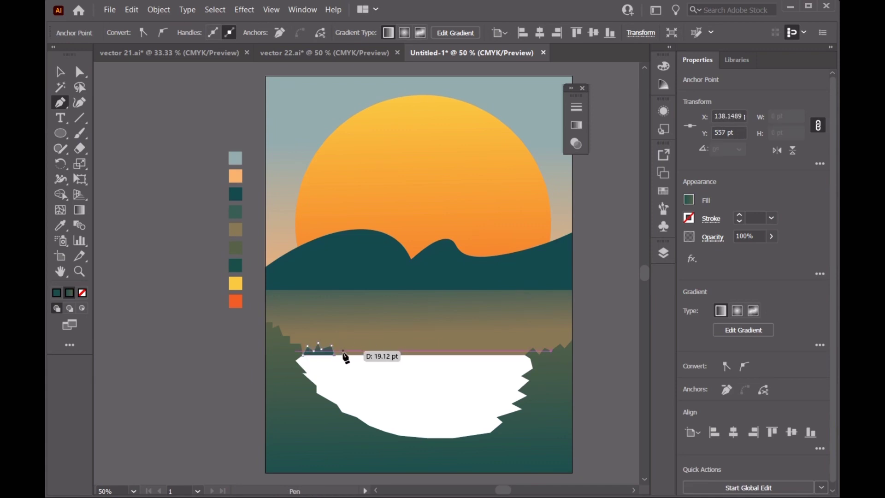
click(364, 343)
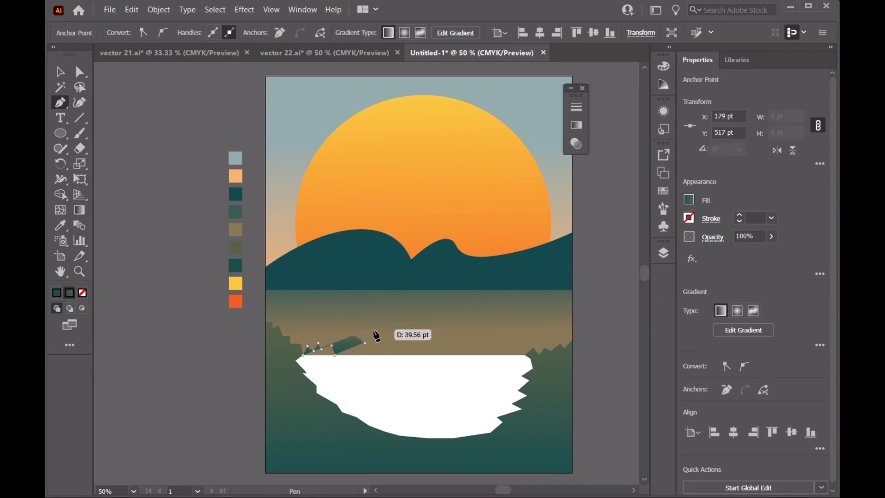
click(373, 335)
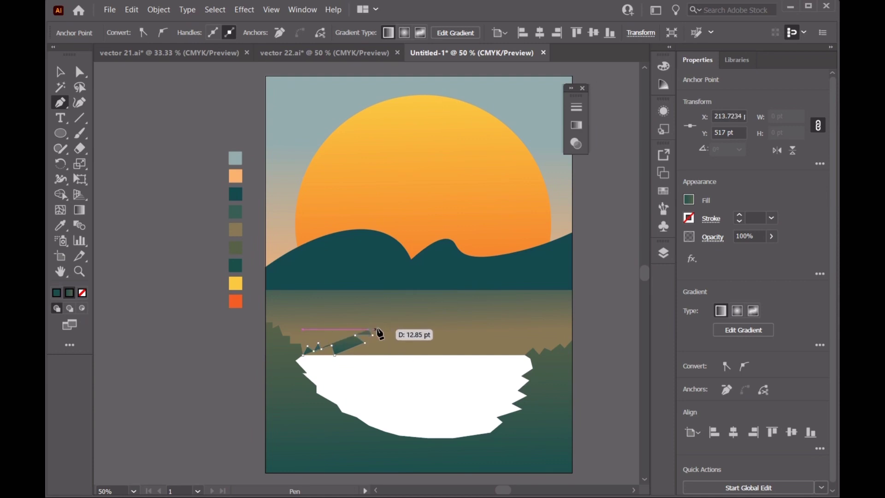
click(381, 330)
click(398, 340)
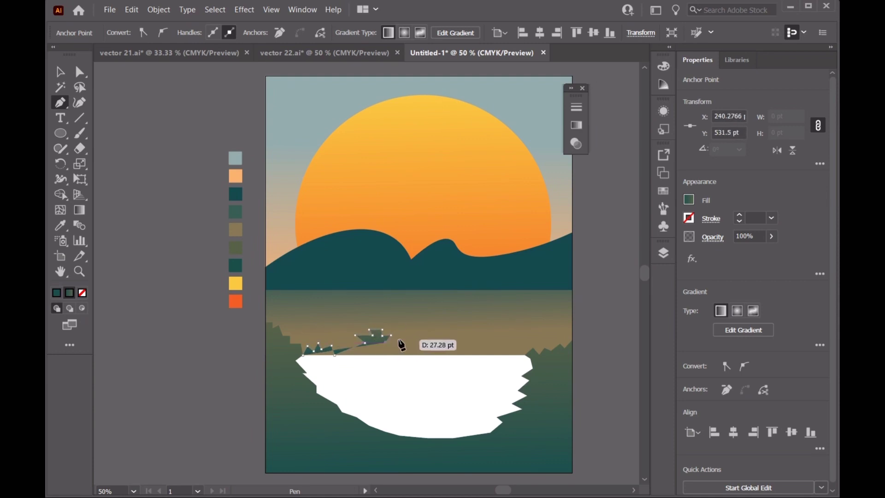
click(394, 347)
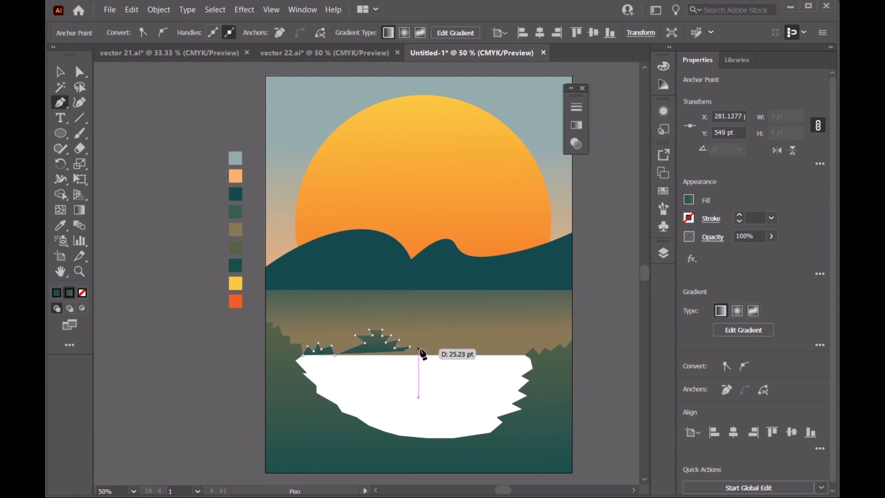
click(418, 355)
click(423, 349)
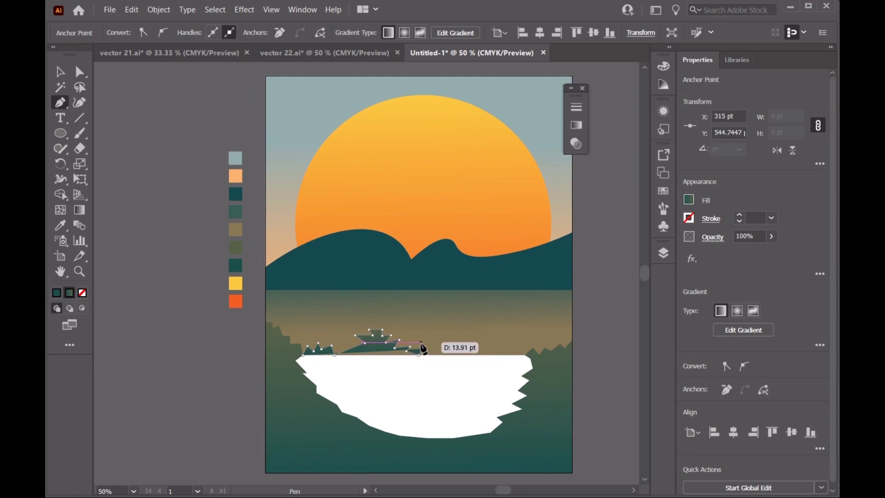
- Finish the right-hand peaks, close the box-shaped path, and give it a gradient fill
click(435, 341)
click(453, 329)
click(474, 338)
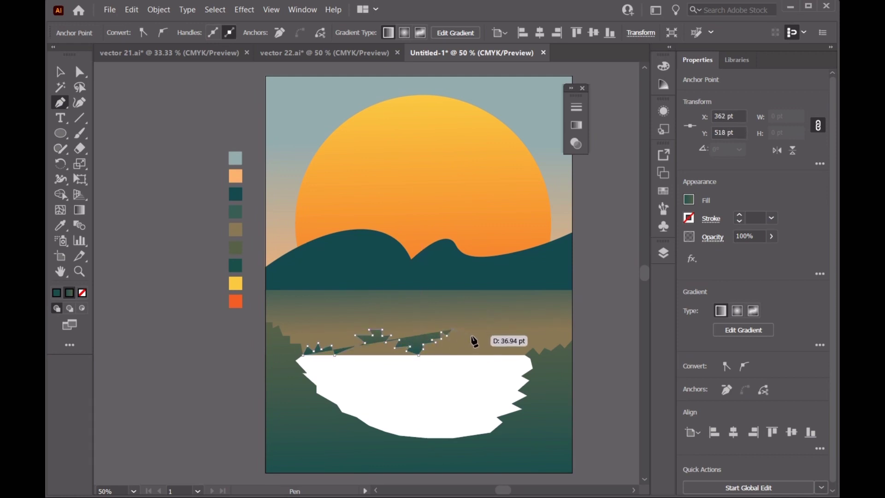
click(493, 341)
click(500, 341)
click(513, 349)
click(525, 355)
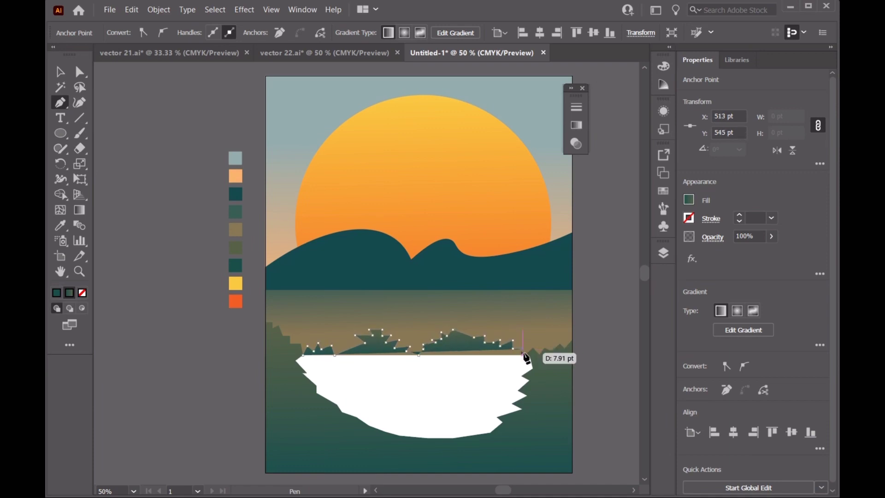
click(551, 355)
click(551, 451)
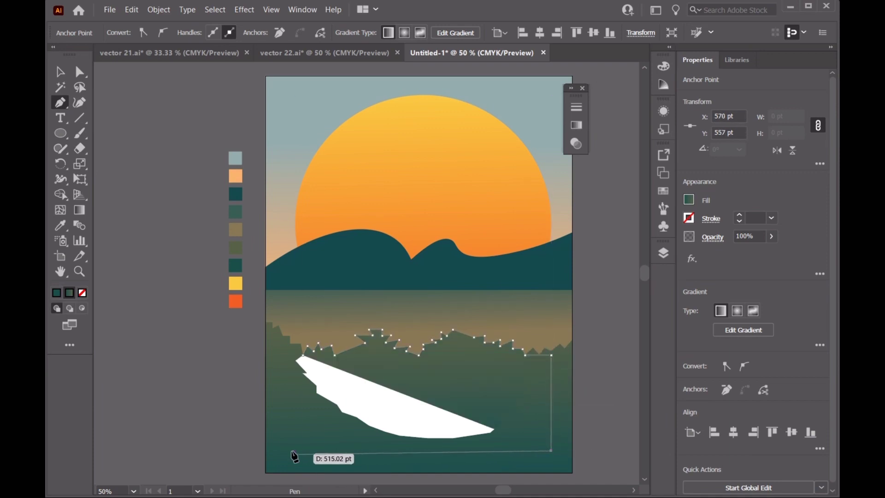
click(275, 446)
click(275, 347)
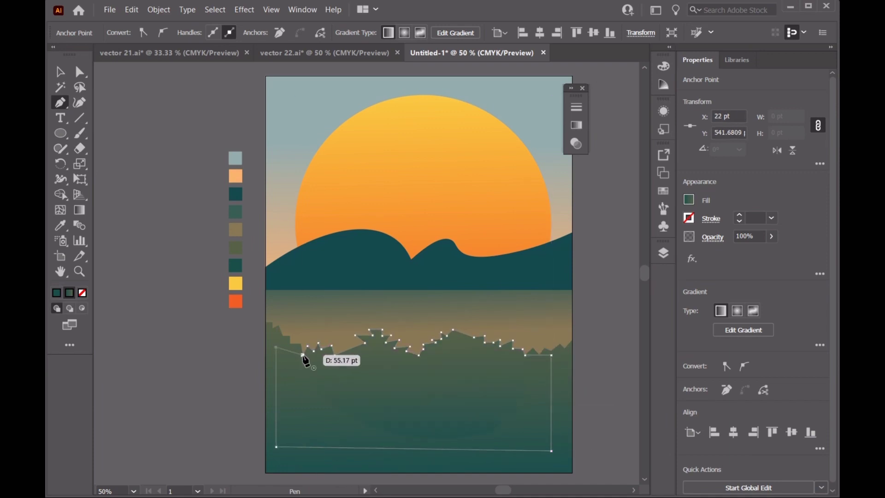
click(79, 210)
- Set the shape's right gradient stop to the yellow palette colour
double_click(81, 210)
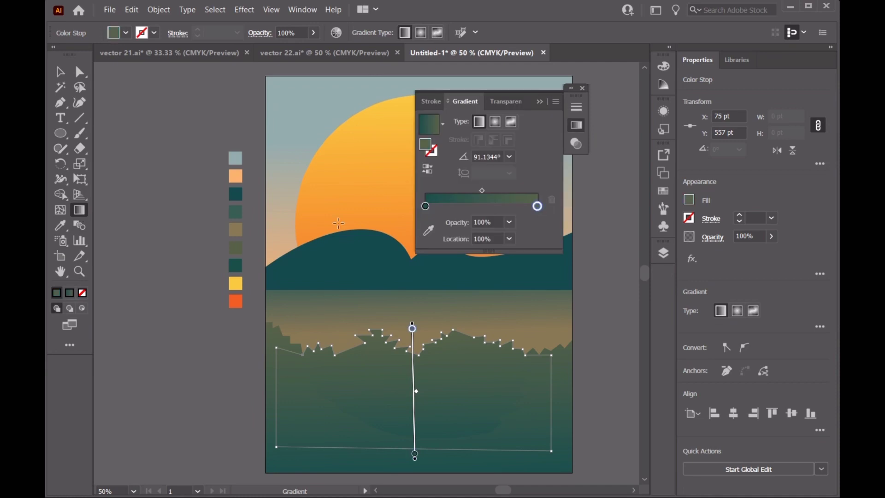
click(424, 236)
key(Escape)
double_click(538, 206)
key(Escape)
double_click(535, 206)
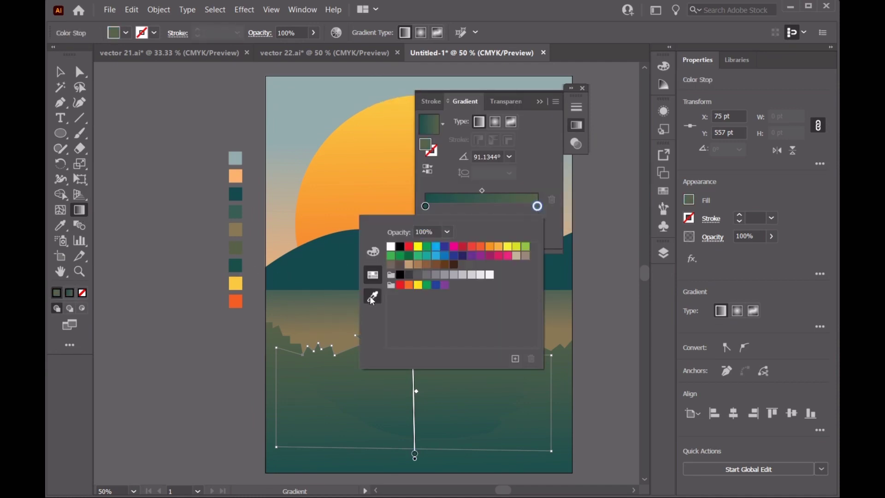
click(372, 296)
click(236, 283)
key(Escape)
- Set the left gradient stop to the orange palette colour and close the gradient settings
double_click(427, 207)
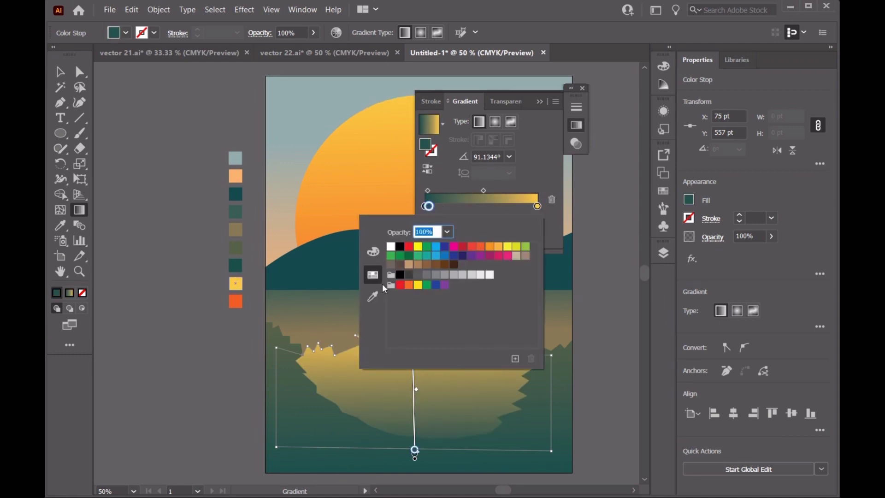
key(Escape)
double_click(426, 206)
click(372, 296)
click(235, 302)
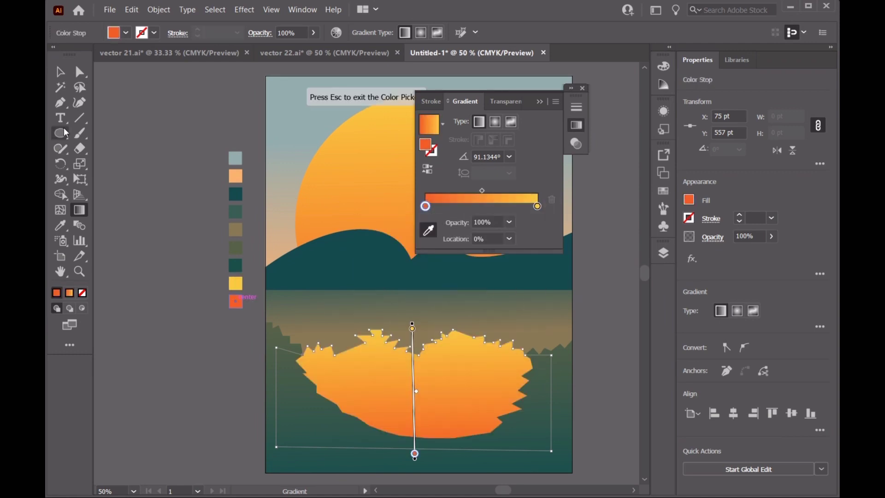
click(60, 72)
click(582, 88)
key(shift+grave)
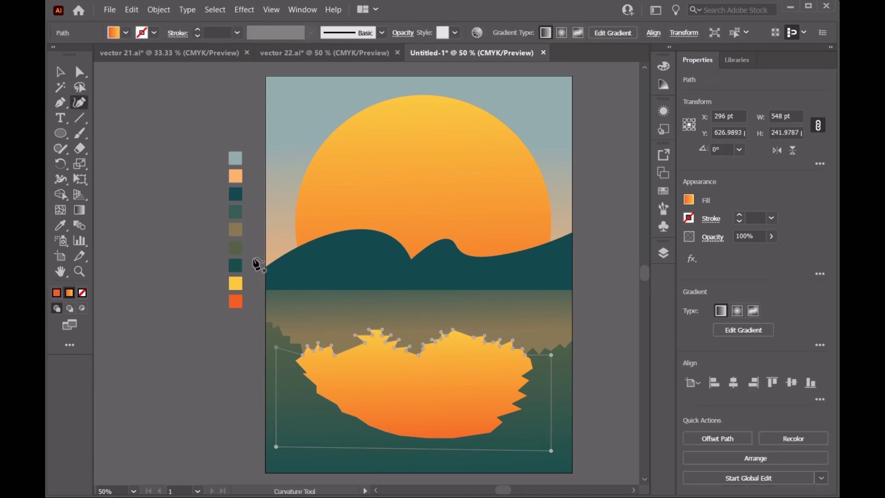
- Round two sharp peaks on the reflection's top edge and bend the segment between them
scroll(332, 356, up, 5)
double_click(199, 318)
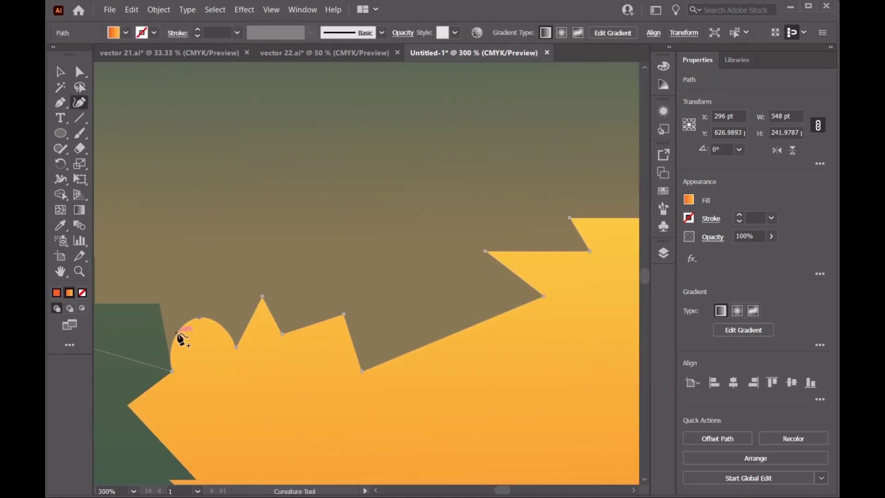
double_click(344, 314)
drag(312, 323, 320, 330)
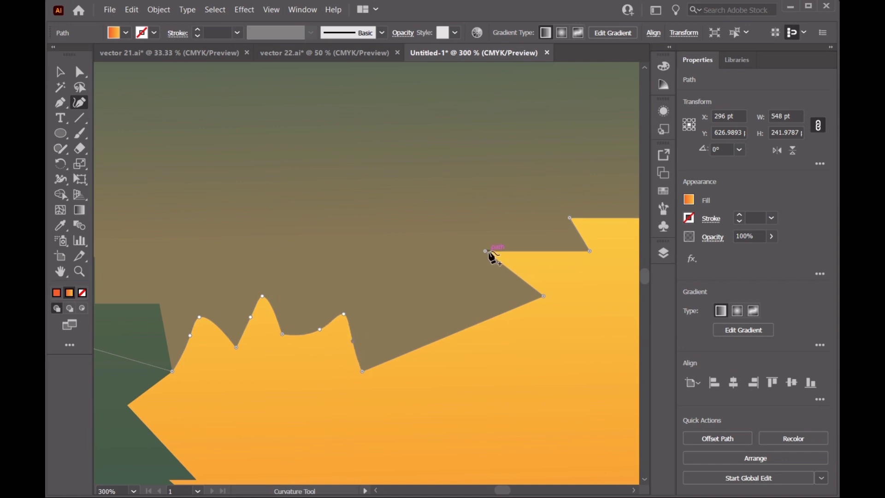
scroll(494, 258, down, 5)
scroll(478, 340, up, 5)
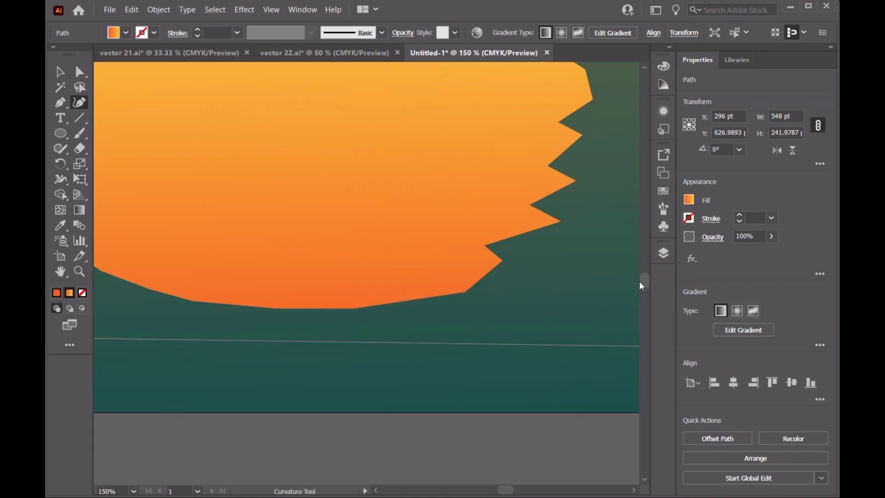
scroll(641, 285, down, 5)
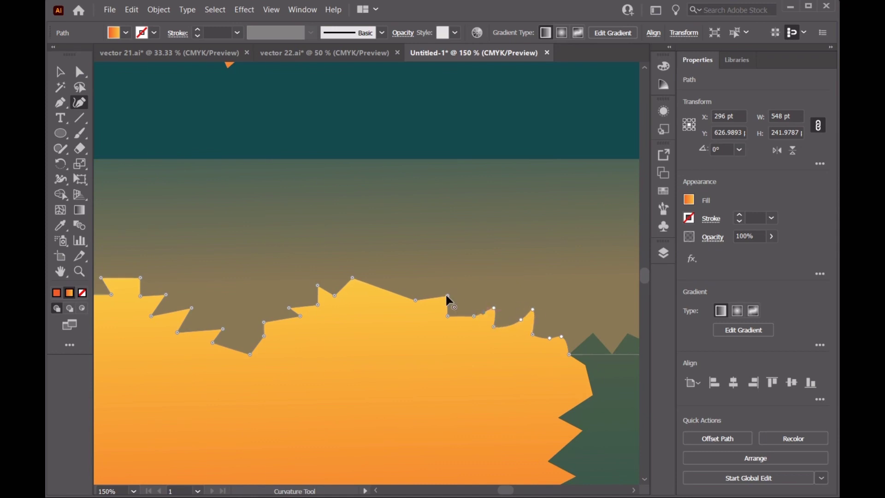
- Round another peak, add curve points along the edge, then deselect and fit the artboard
double_click(353, 278)
click(375, 291)
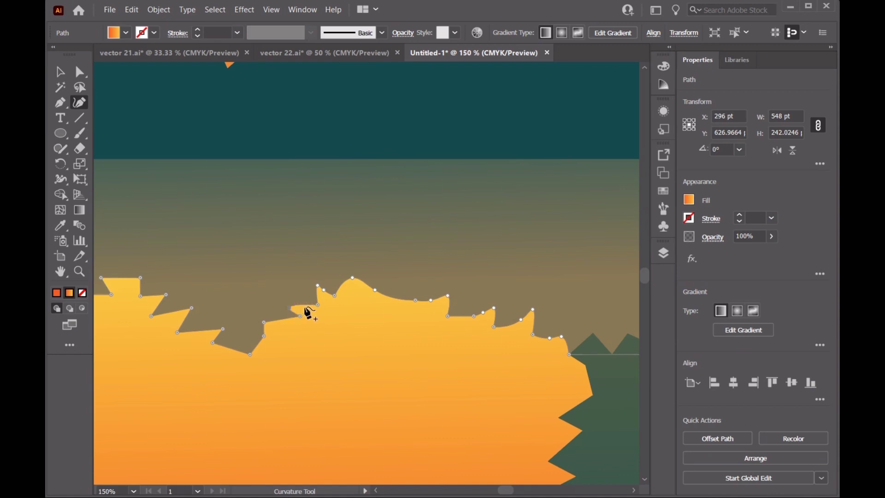
click(275, 325)
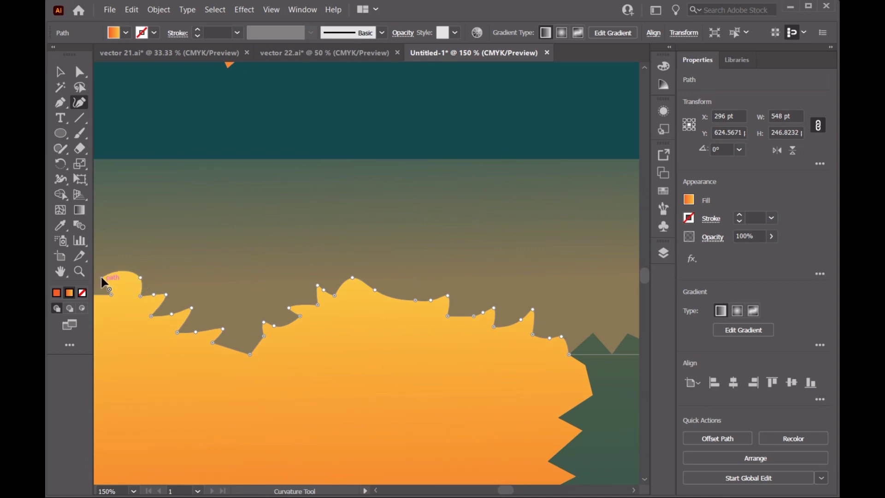
click(119, 276)
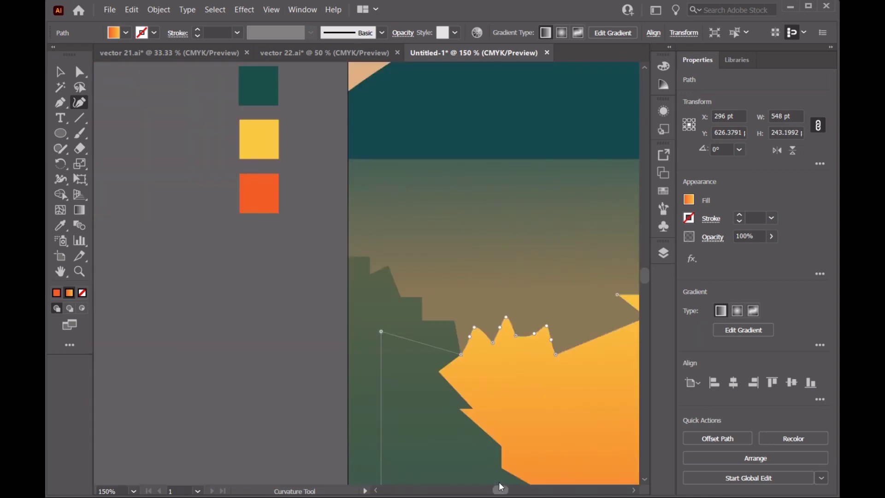
drag(506, 490, 502, 491)
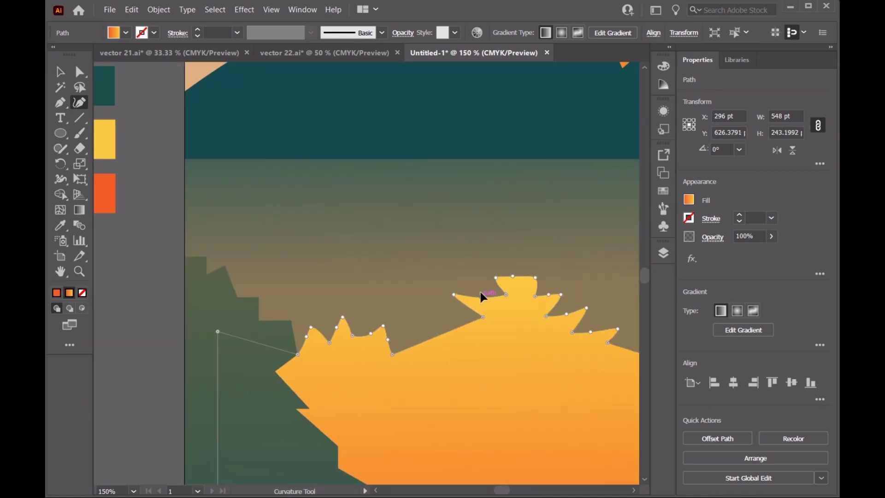
key(ctrl+minus)
key(v)
key(ctrl+shift+a)
key(ctrl+plus)
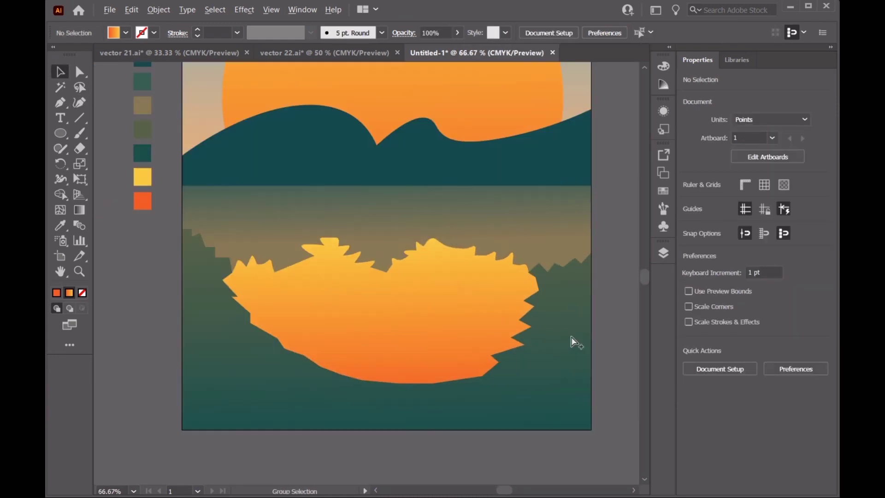
- Add Curvature points to the dark-green foreground's edge right of the reflection
click(664, 253)
click(663, 253)
alt+scroll(539, 307, up, 3)
click(538, 306)
key(shift+grave)
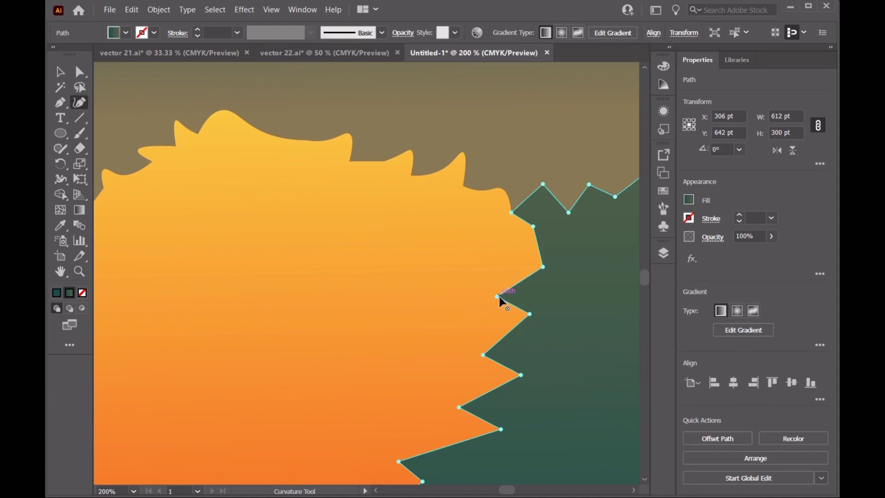
click(505, 343)
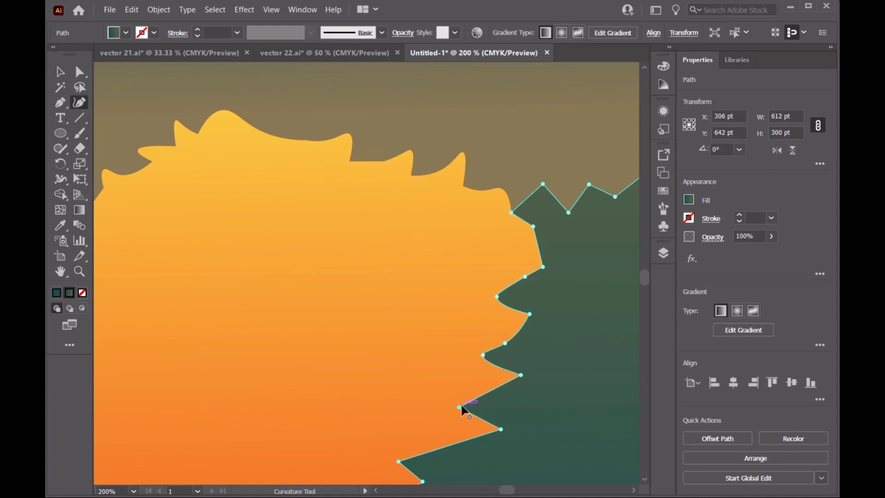
click(492, 395)
click(451, 444)
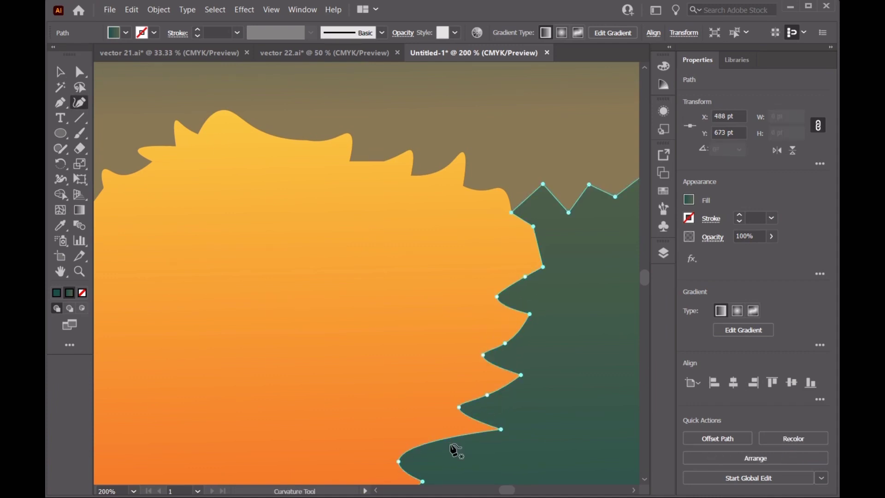
- Curve the foreground's edge left of the reflection with new and dragged points
scroll(648, 284, down, 5)
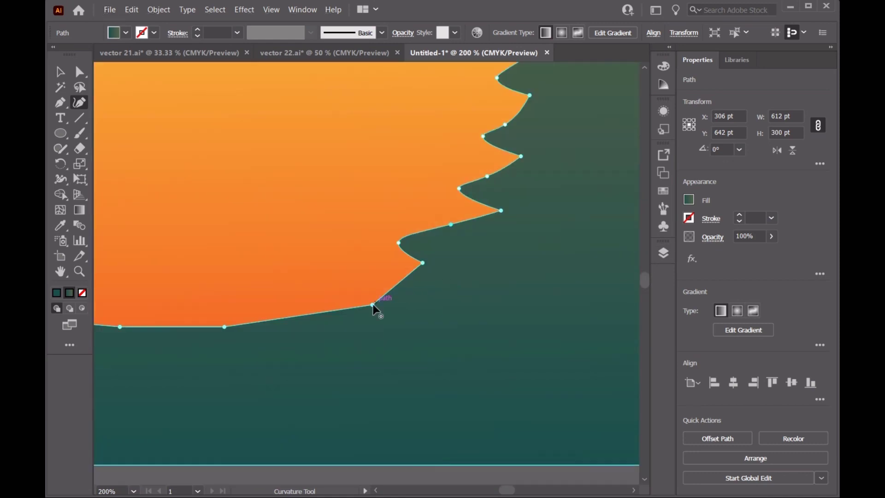
alt+scroll(375, 306, down, 3)
alt+scroll(136, 227, up, 1)
alt+scroll(136, 227, up, 1)
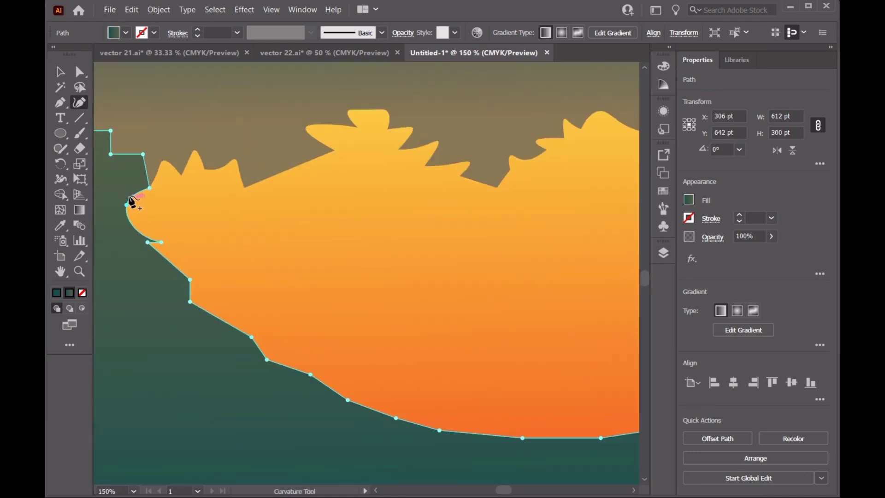
click(148, 243)
click(208, 323)
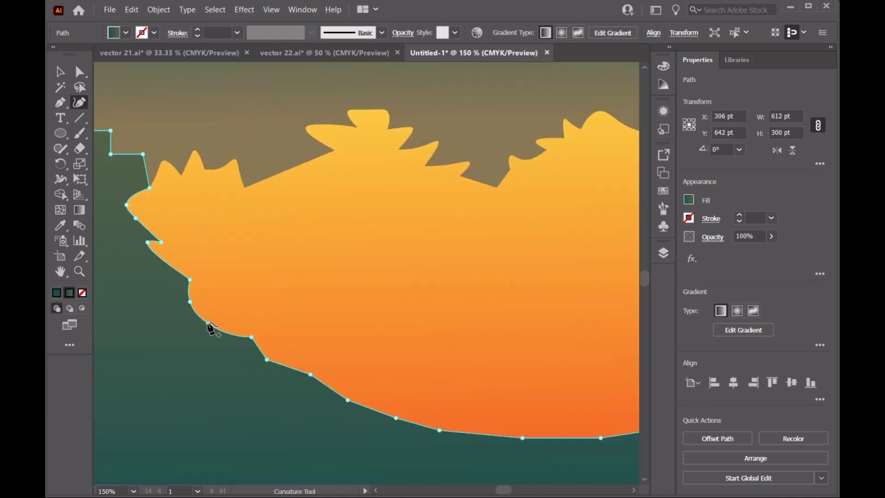
drag(267, 359, 293, 361)
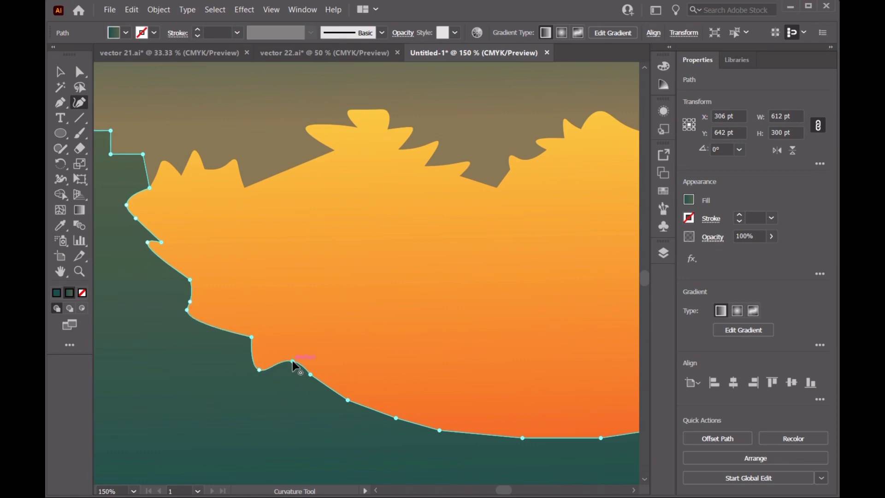
click(258, 368)
- Add curve points along the foreground's upper-left edge
alt+scroll(311, 248, down, 2)
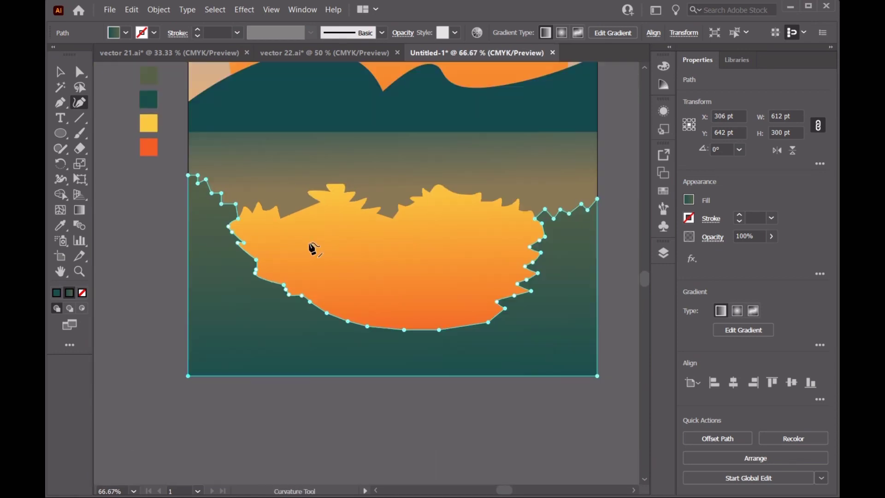
alt+scroll(193, 190, up, 2)
click(274, 229)
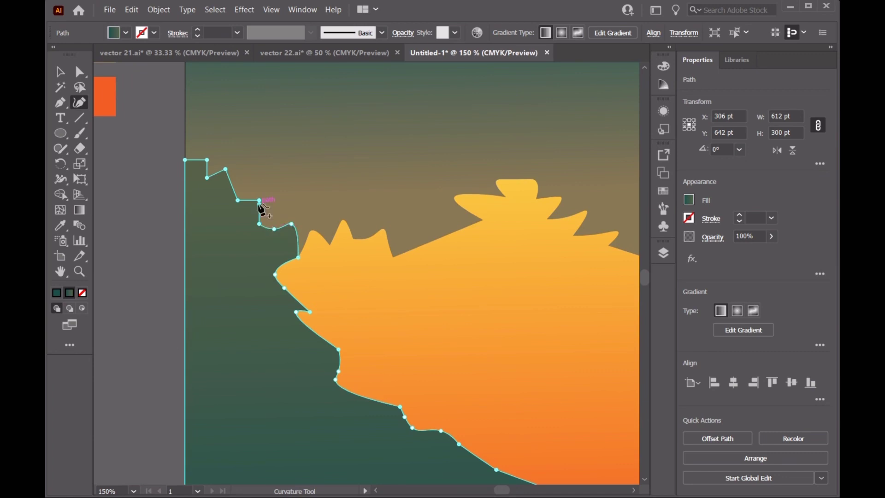
click(253, 201)
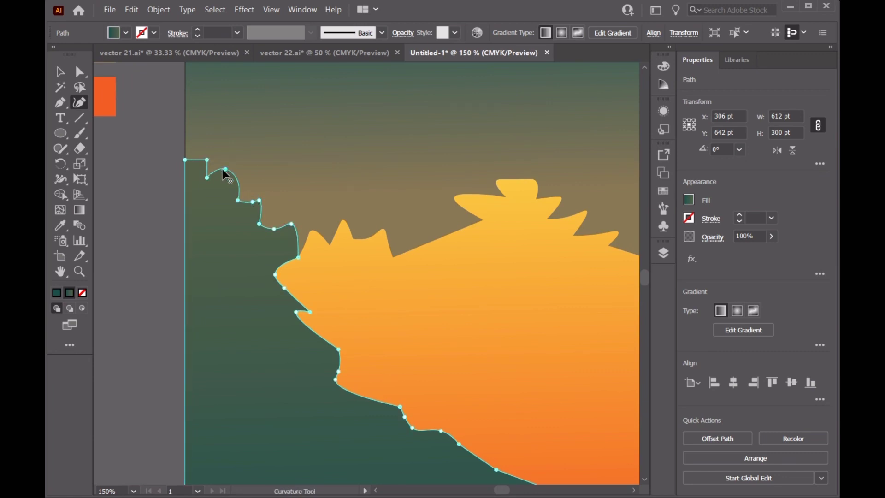
click(218, 176)
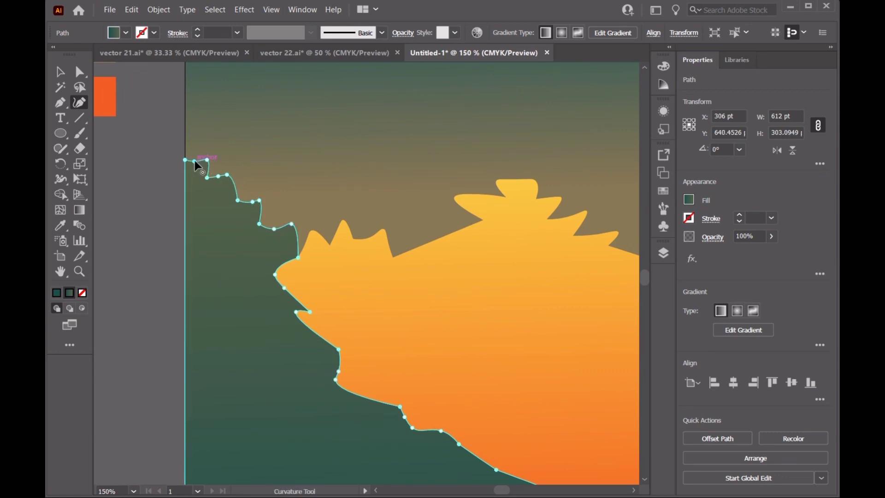
alt+scroll(274, 191, down, 2)
alt+scroll(629, 293, up, 1)
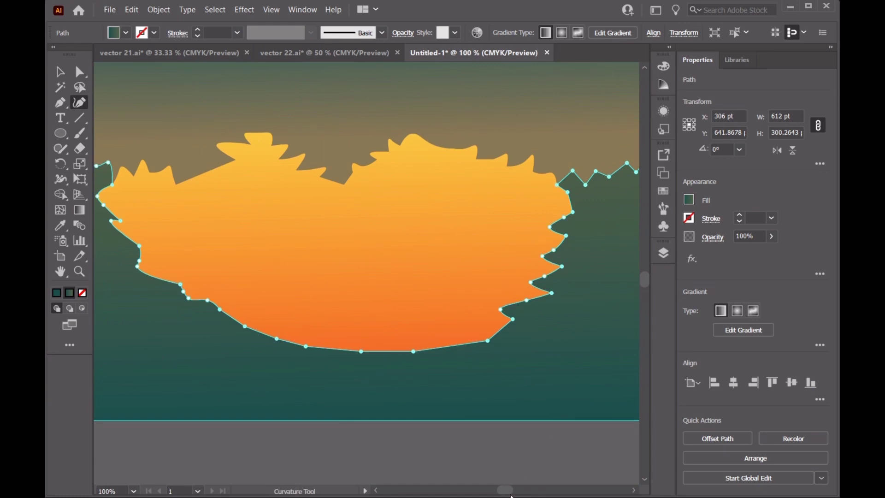
scroll(506, 206, right, 3)
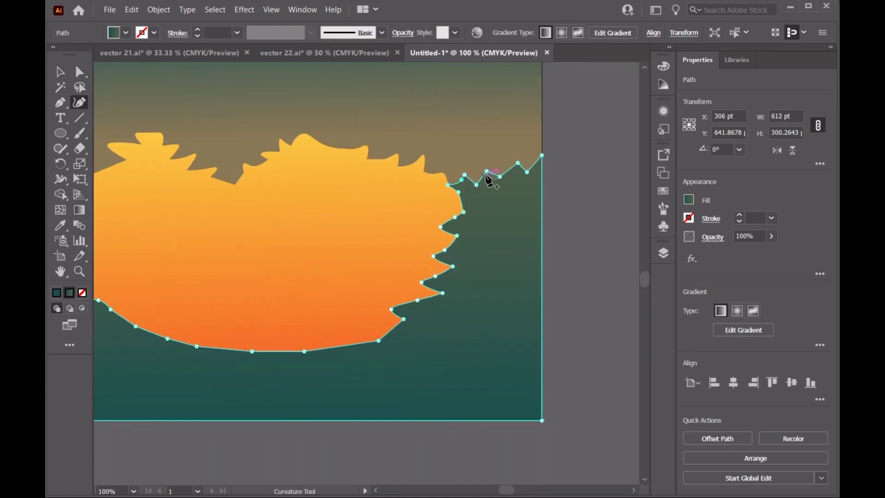
- Add a notch on the foreground's top-right edge and deselect the shape
click(512, 168)
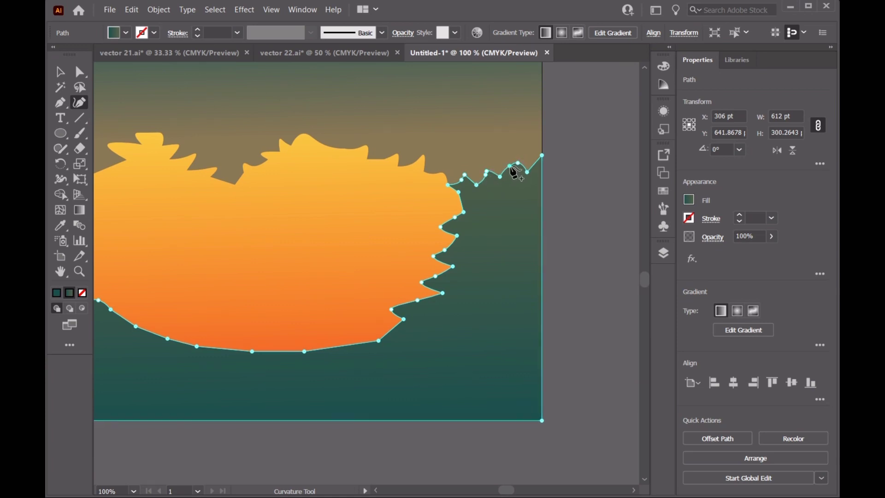
scroll(534, 181, down, 2)
scroll(642, 276, up, 3)
scroll(641, 272, up, 2)
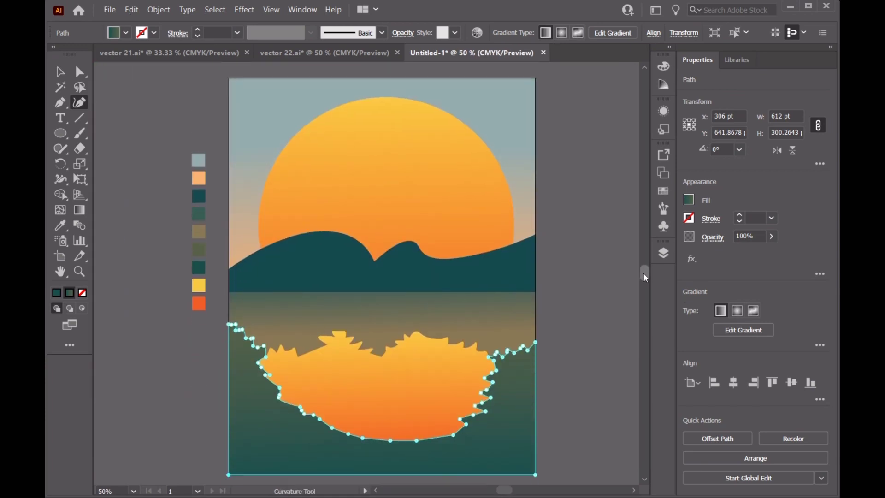
key(v)
click(154, 117)
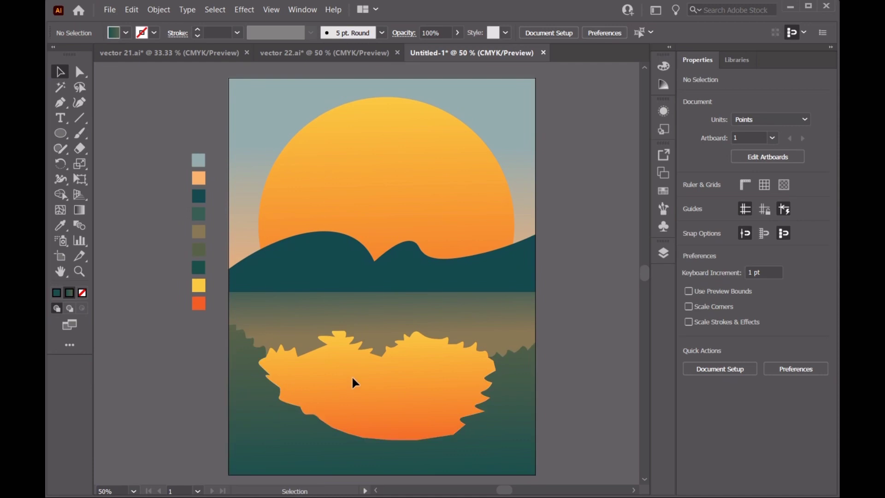
- Unlock Layer 7 and stretch the orange reflection upward to about 298 pt tall
click(663, 253)
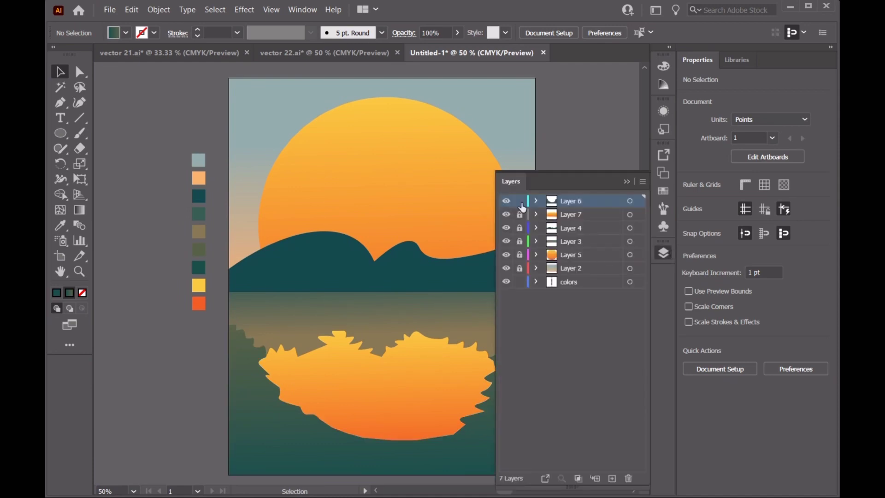
click(519, 215)
click(392, 367)
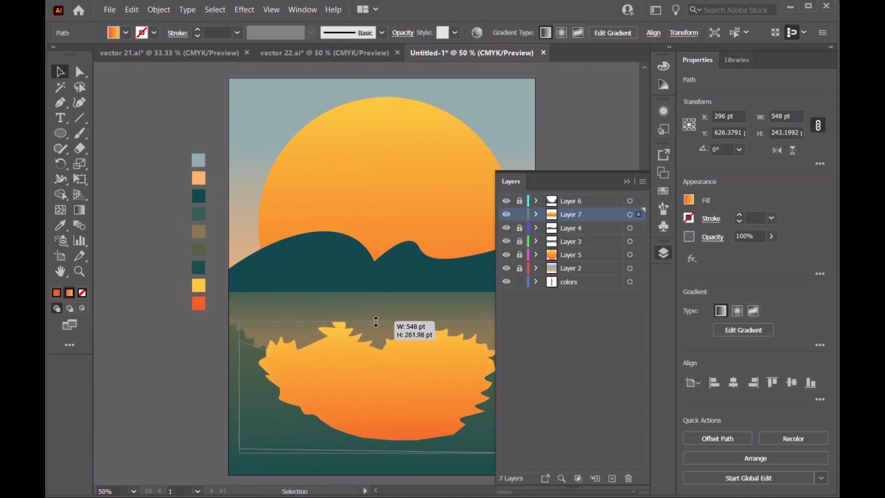
drag(375, 331, 376, 303)
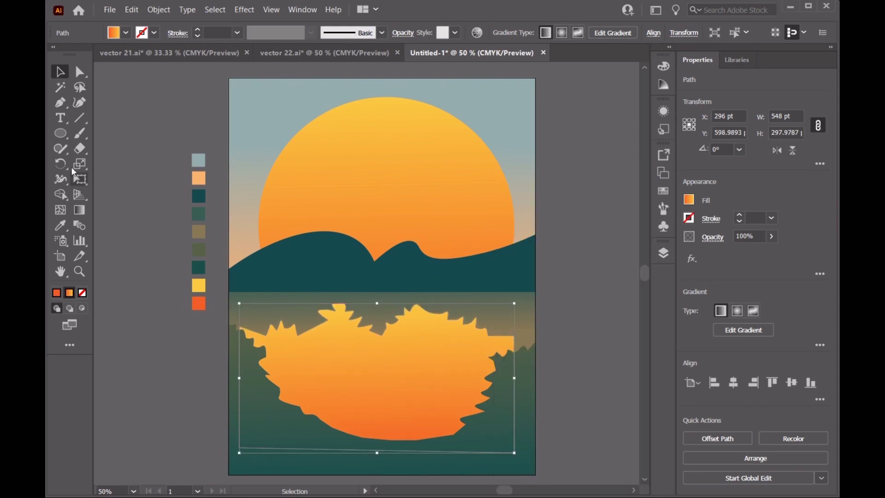
key(shift+grave)
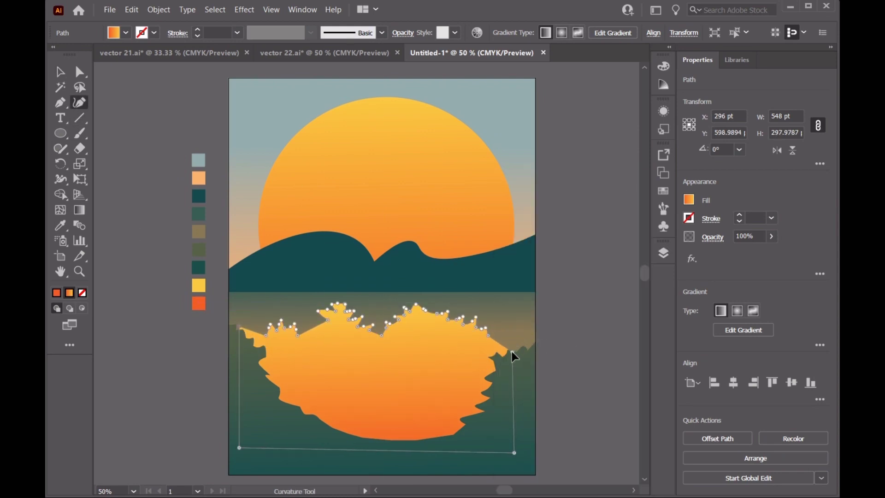
key(v)
click(154, 138)
- Add a notch point to the reflection's jagged top edge with the Curvature tool
click(356, 330)
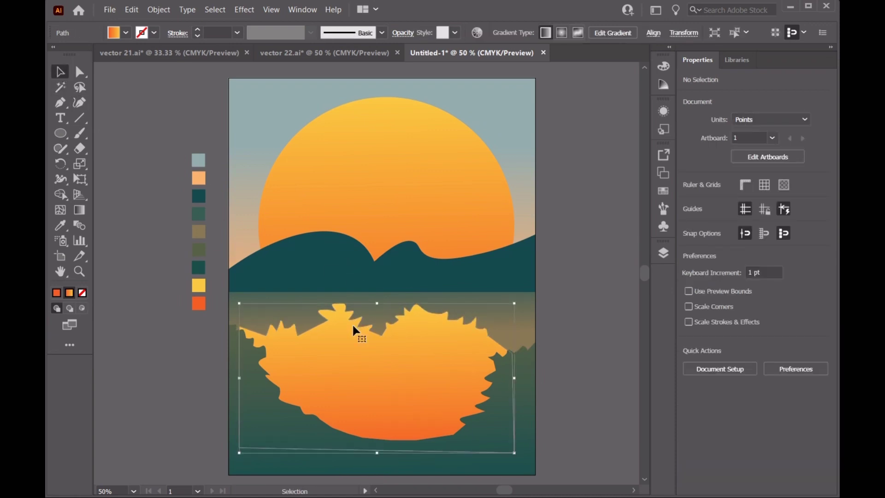
key(shift+grave)
click(328, 322)
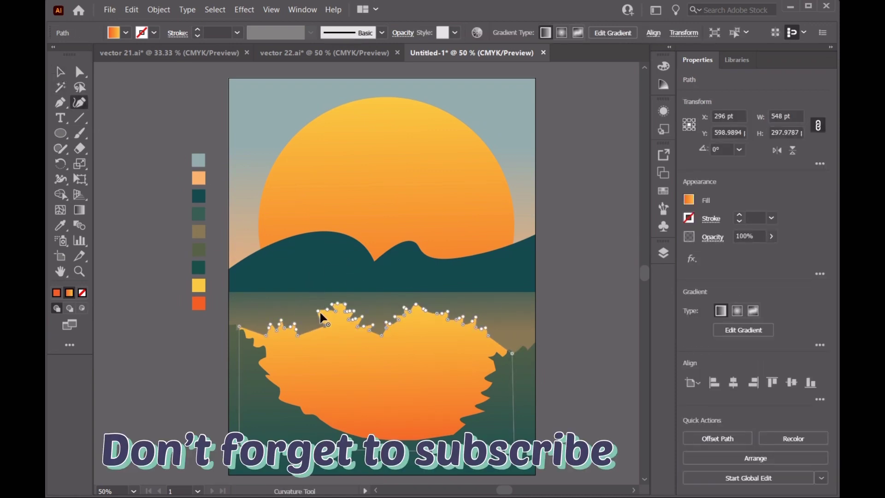
key(v)
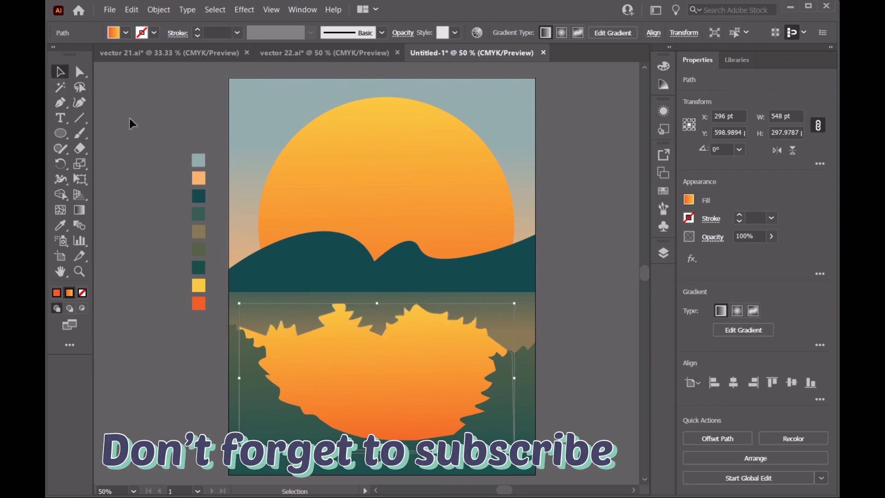
click(130, 122)
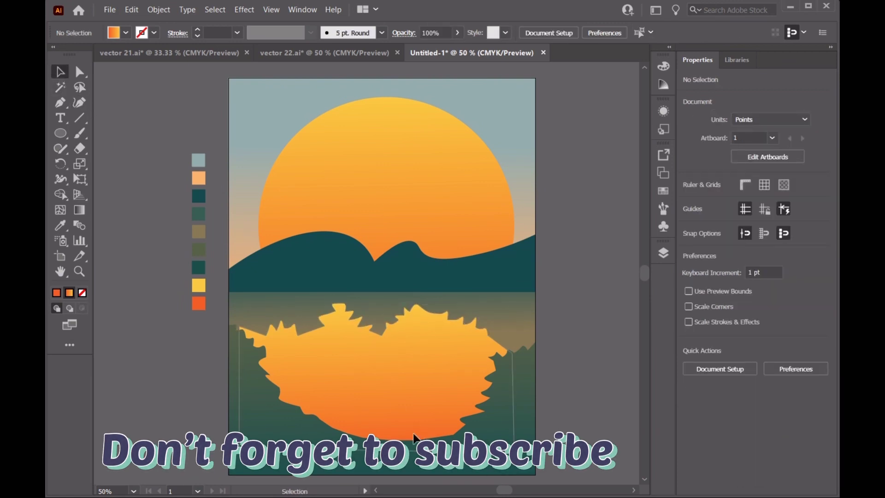
click(417, 427)
key(shift+grave)
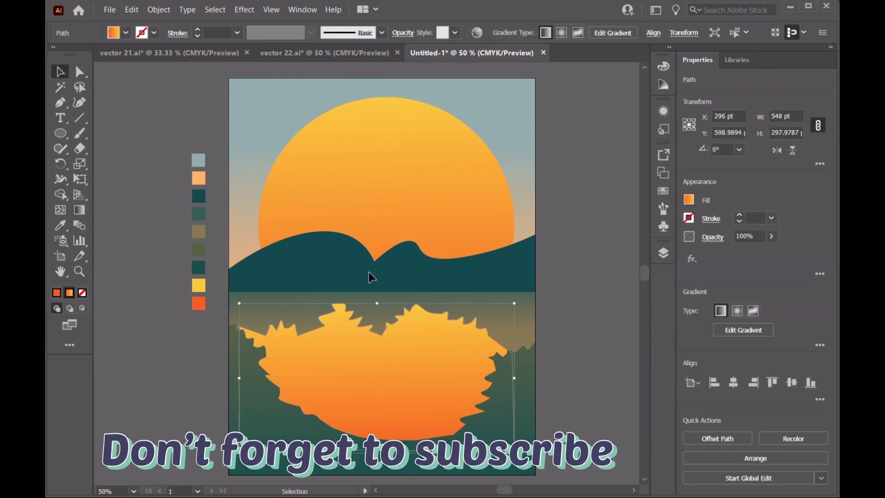
scroll(420, 412, up, 1)
- Lock Layer 7 and briefly reshape the dark-green foreground with the Curvature tool
key(v)
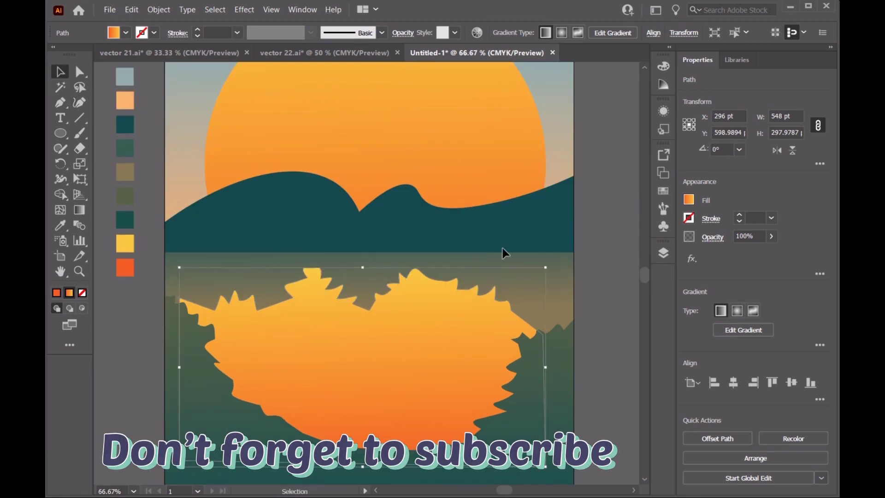
click(663, 253)
click(570, 201)
click(84, 106)
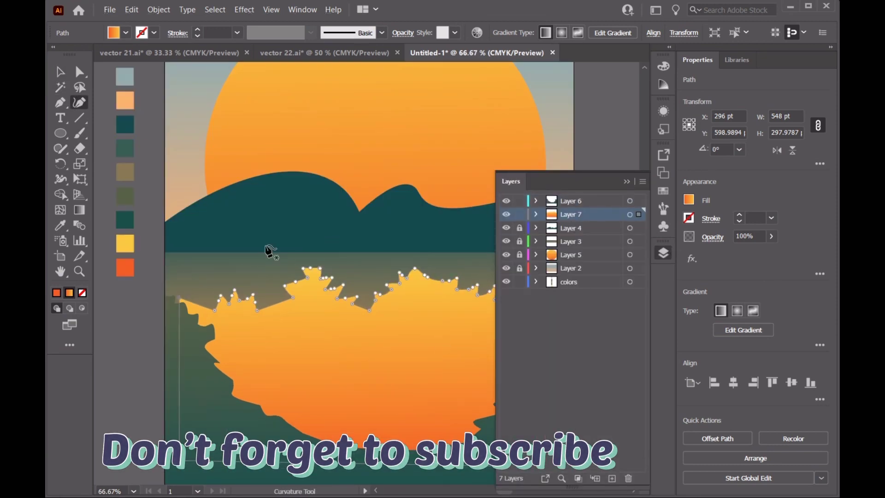
click(520, 214)
key(v)
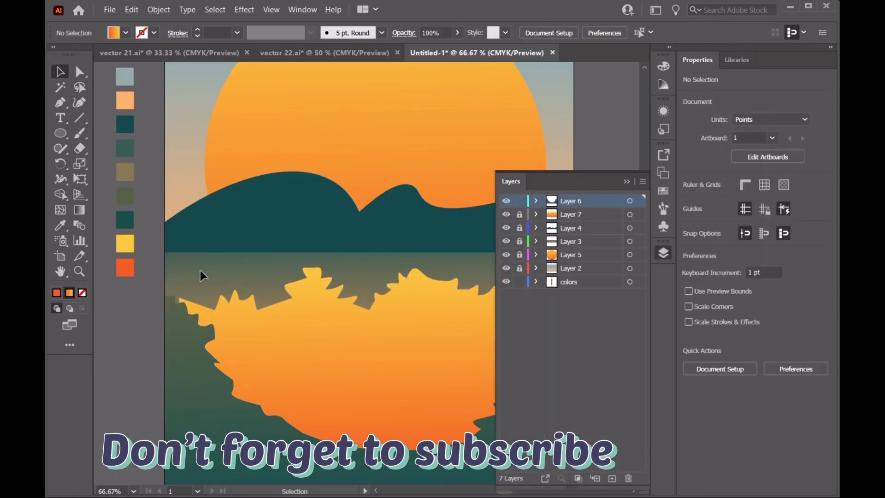
click(189, 323)
click(79, 102)
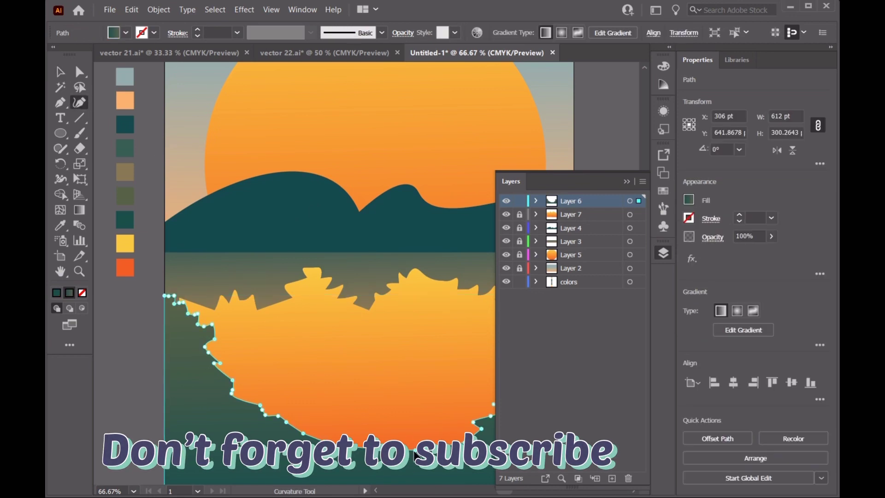
key(v)
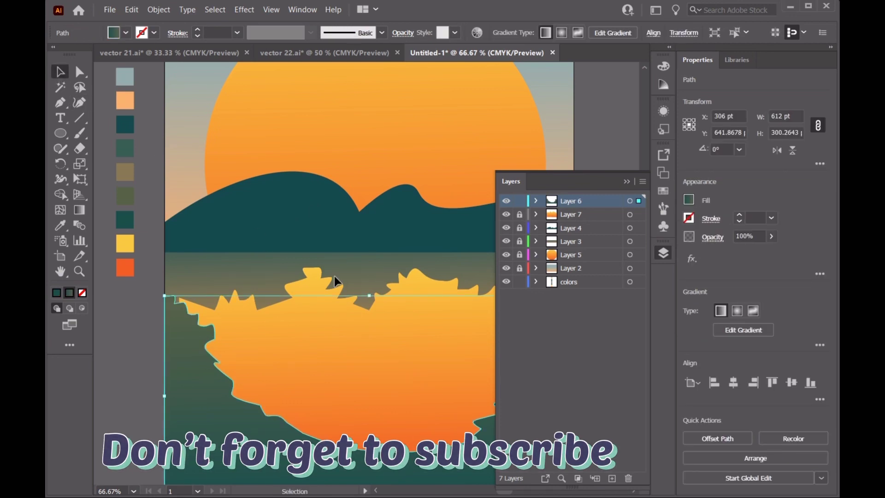
scroll(336, 280, down, 2)
click(189, 113)
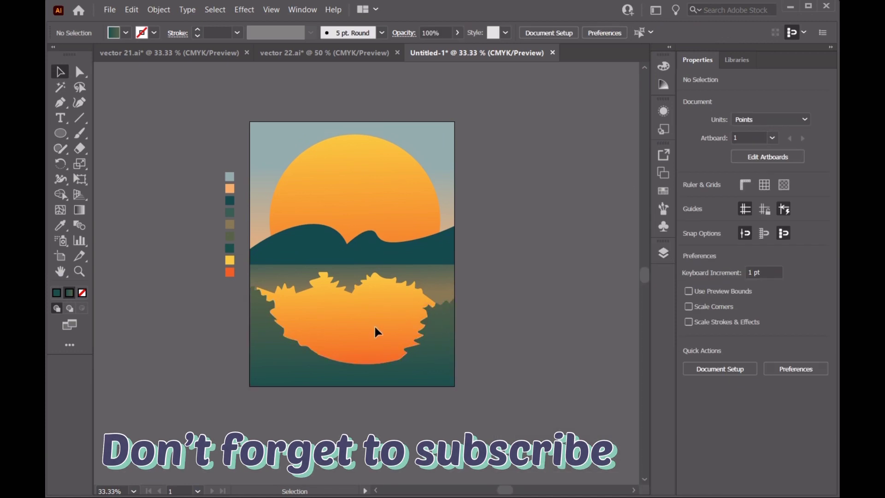
- Lock Layer 6, then shrink the sun to about 453 pt wide and move it lower
click(663, 253)
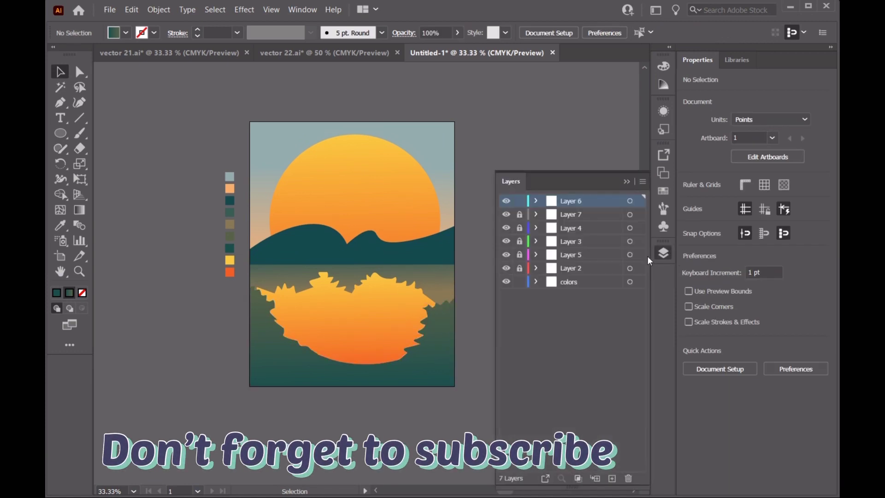
click(518, 255)
click(520, 201)
click(436, 217)
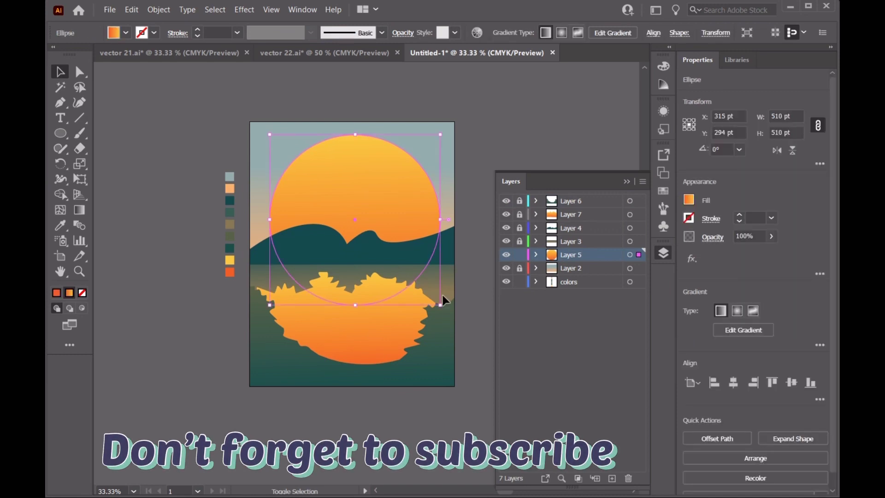
drag(444, 300, 421, 286)
drag(352, 216, 354, 233)
click(273, 184)
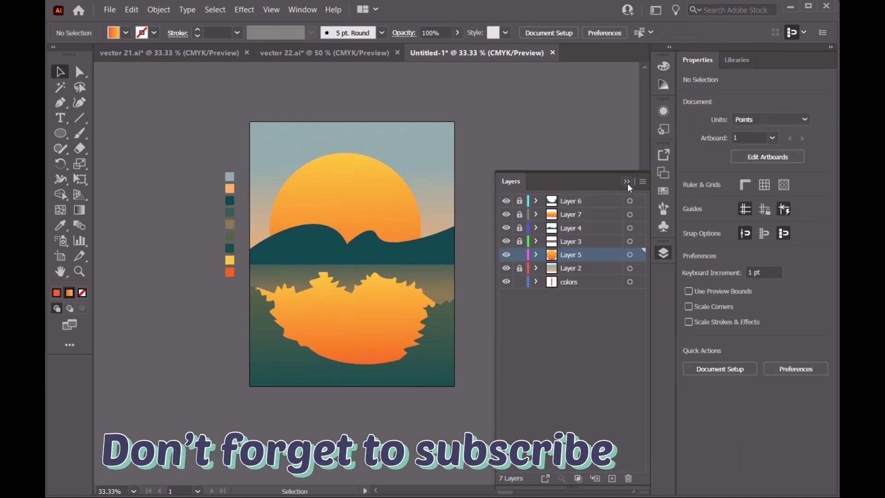
click(628, 182)
key(ctrl+plus)
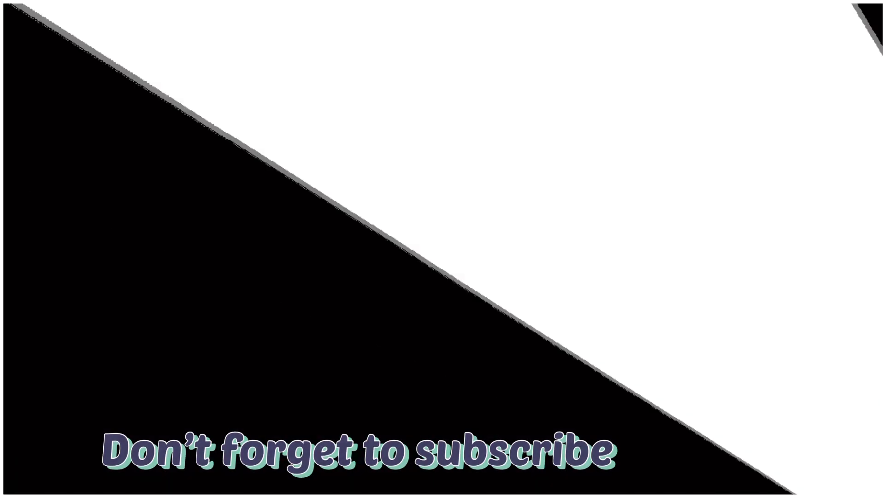